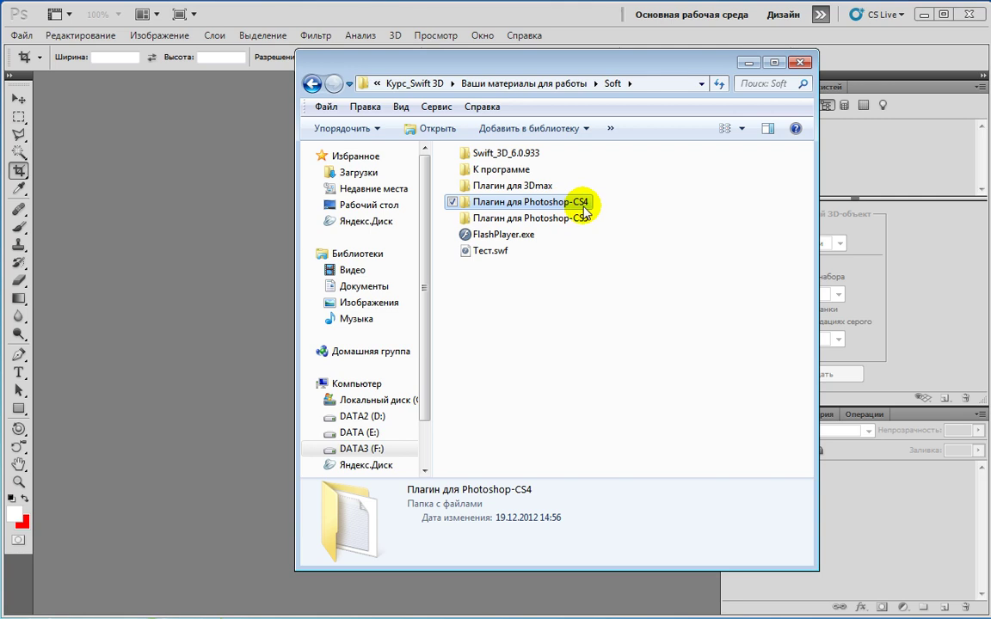
Step: Open the Плагин для Photoshop-CS5 folder, read Процедура лечения.txt, and minimise the folder window
click(577, 221)
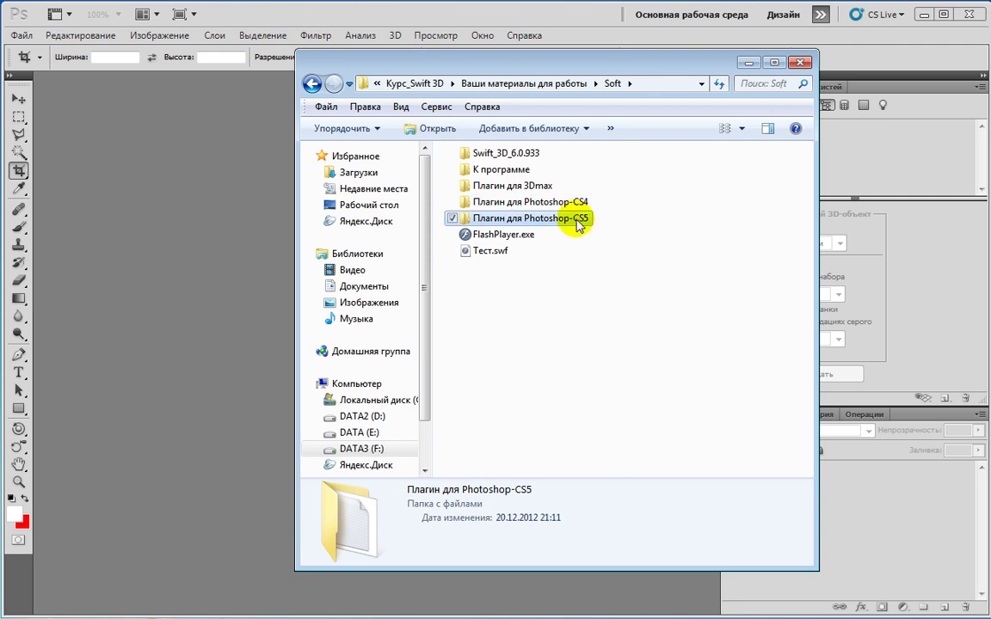
double_click(555, 222)
click(516, 188)
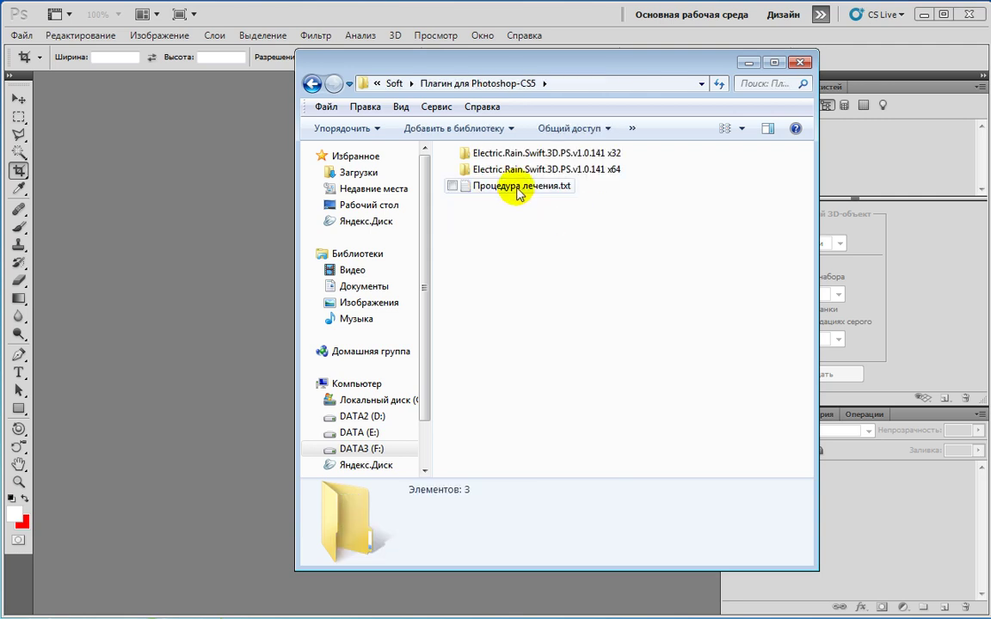
double_click(517, 189)
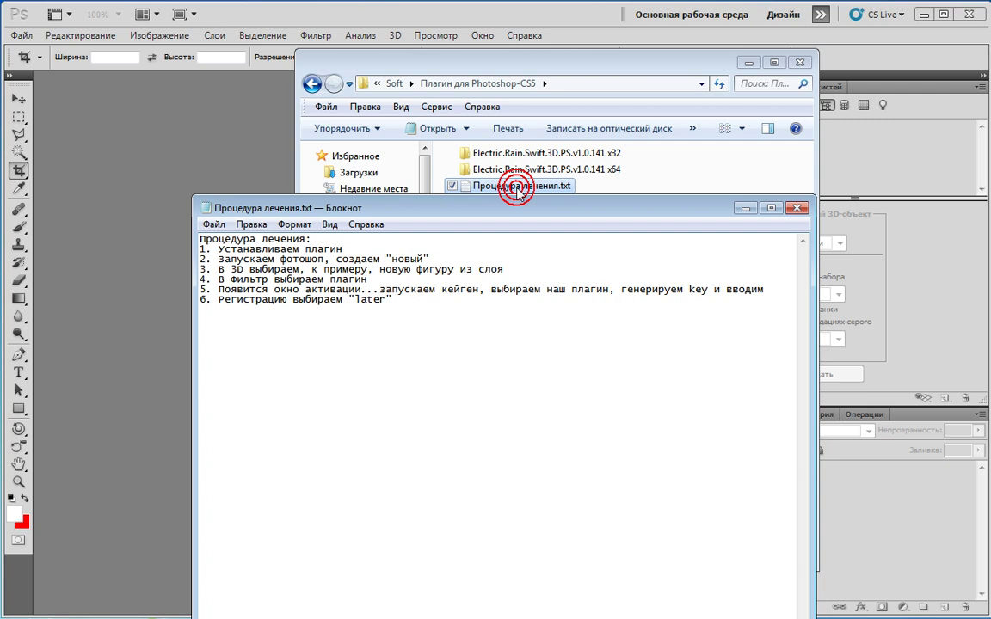
click(797, 208)
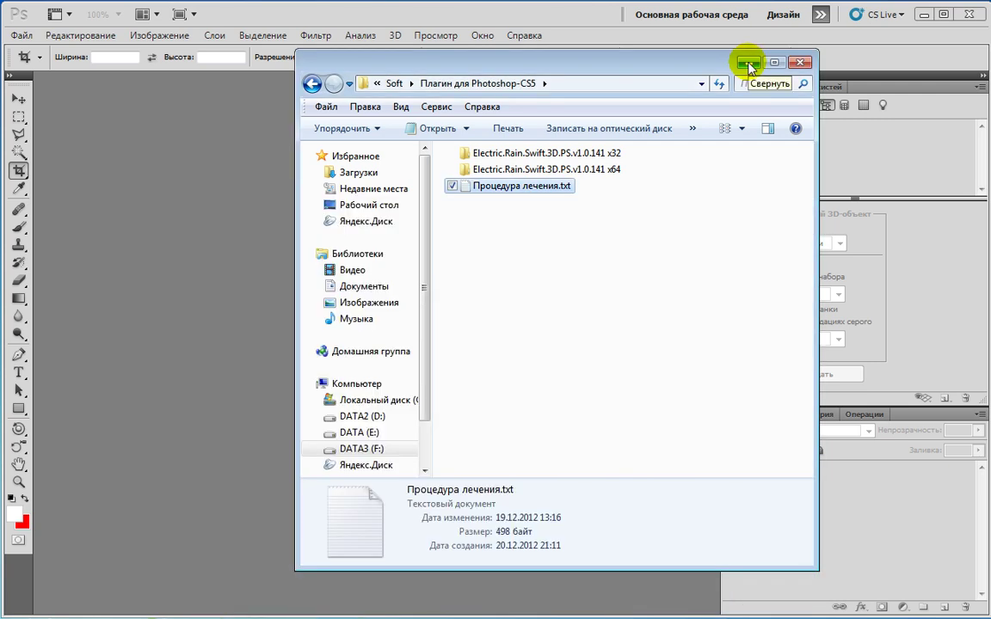
click(555, 153)
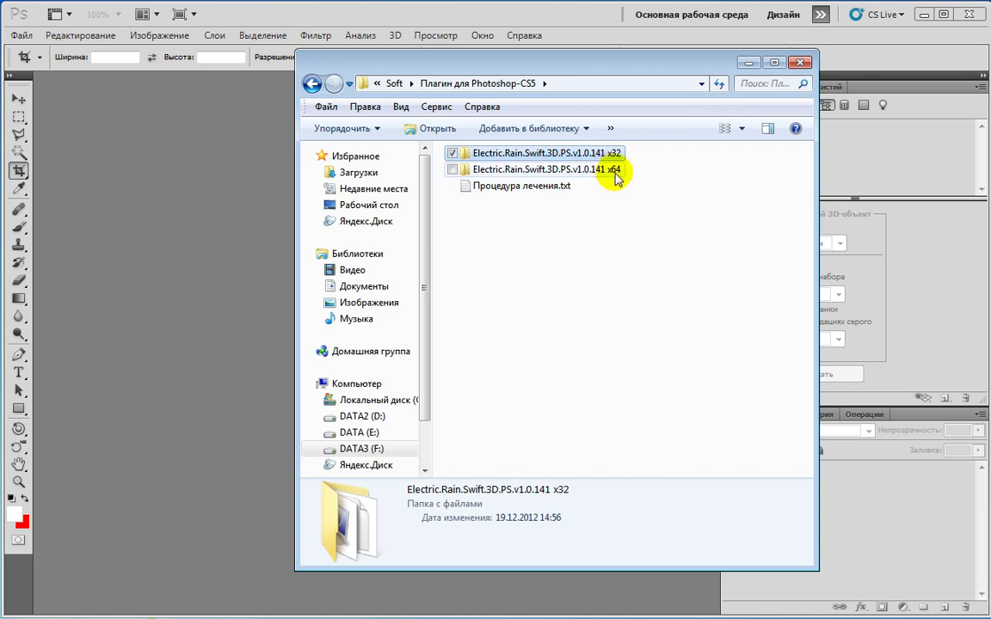
click(747, 63)
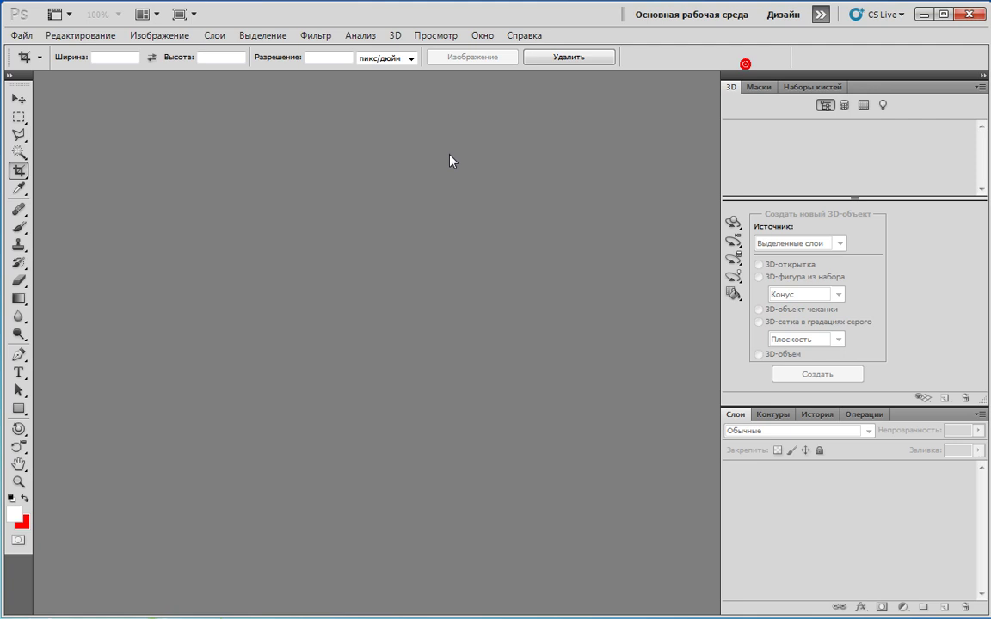
Step: Create a new 500 × 500 pixel RGB document at 72 pixels/inch with a white background
click(22, 36)
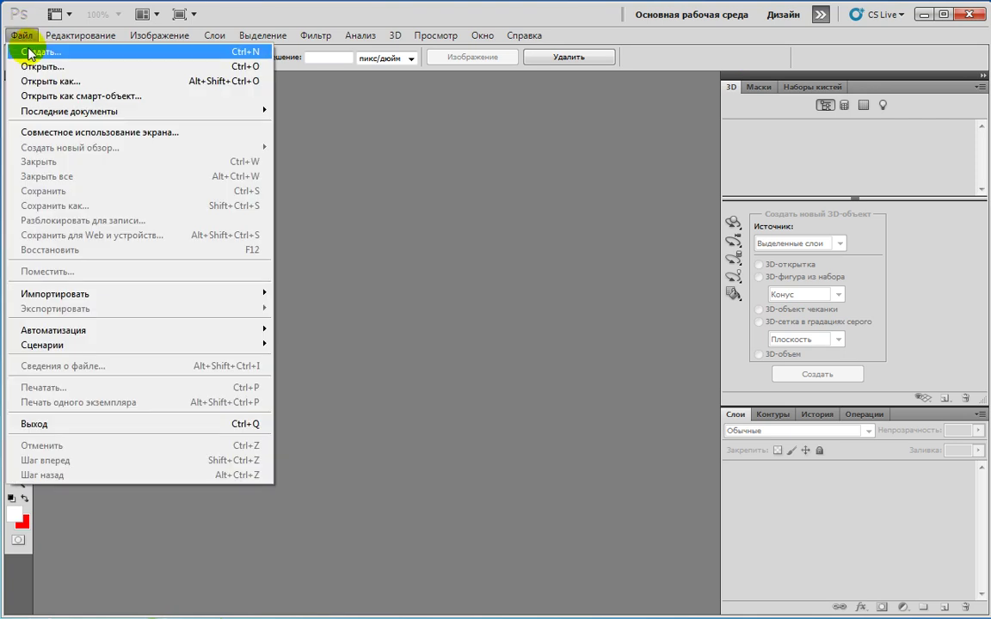
click(28, 48)
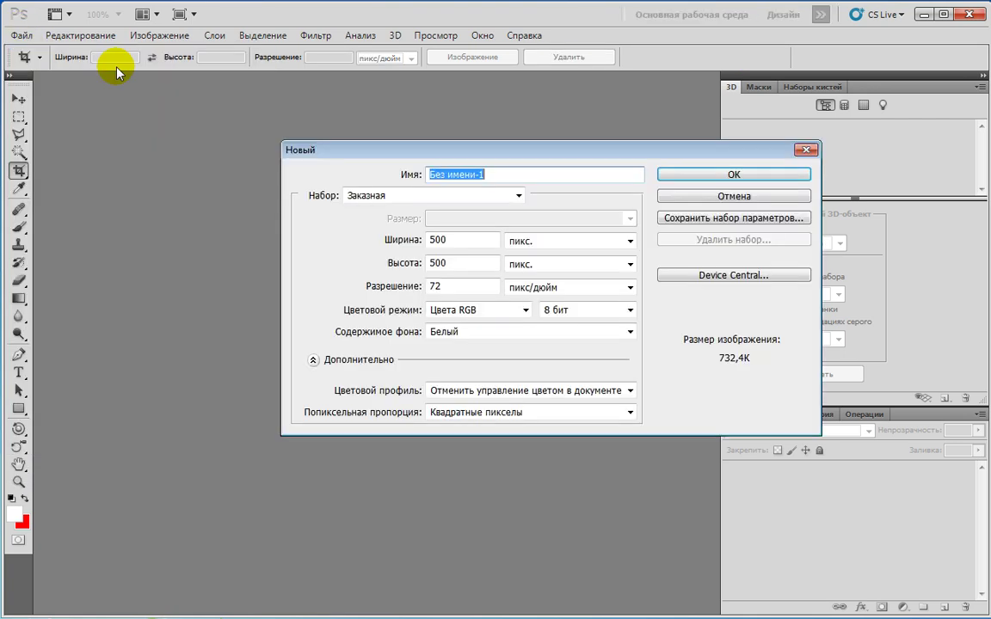
double_click(461, 240)
click(753, 180)
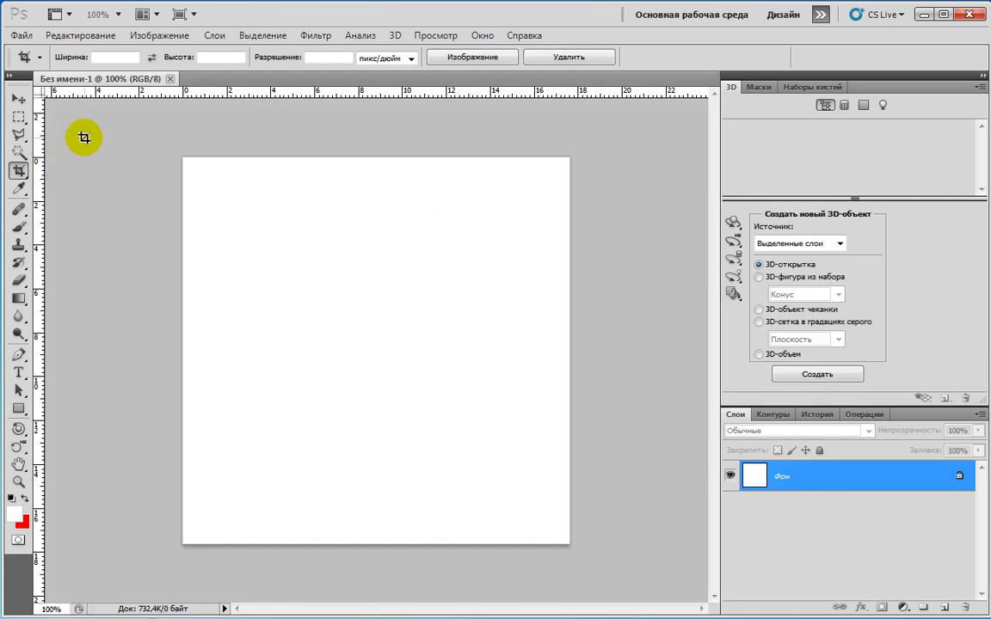
Step: Fill the canvas with a linear orange-yellow-orange gradient running from its upper-right corner to its lower-left corner
click(18, 297)
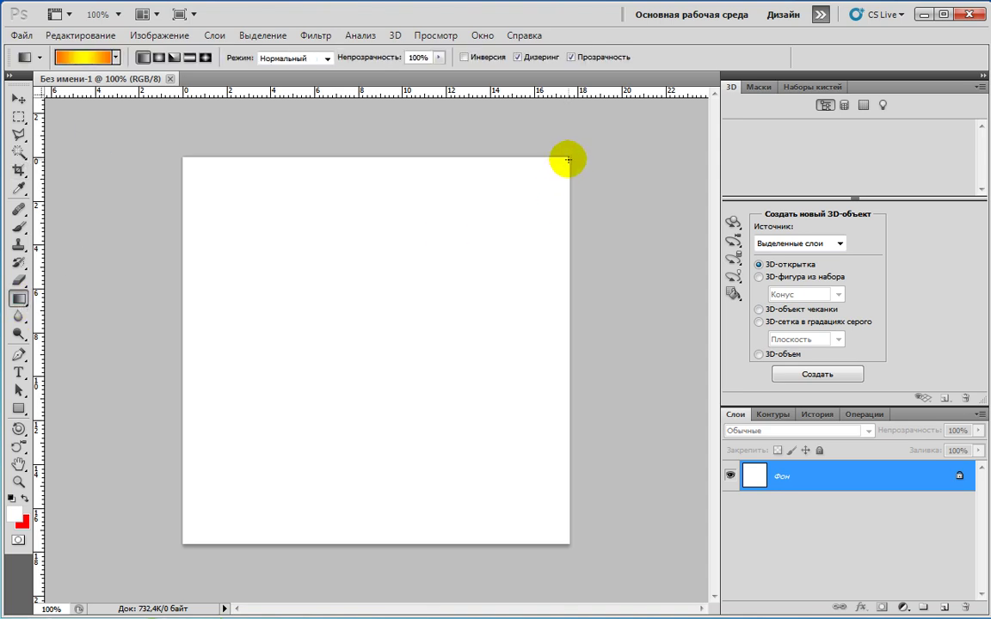
drag(568, 160, 182, 542)
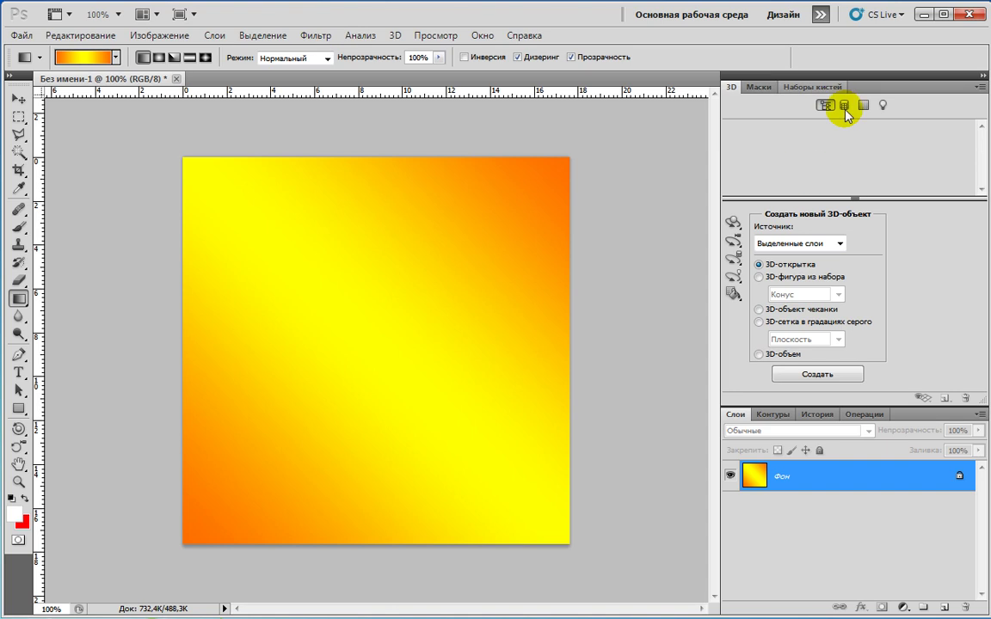
click(481, 35)
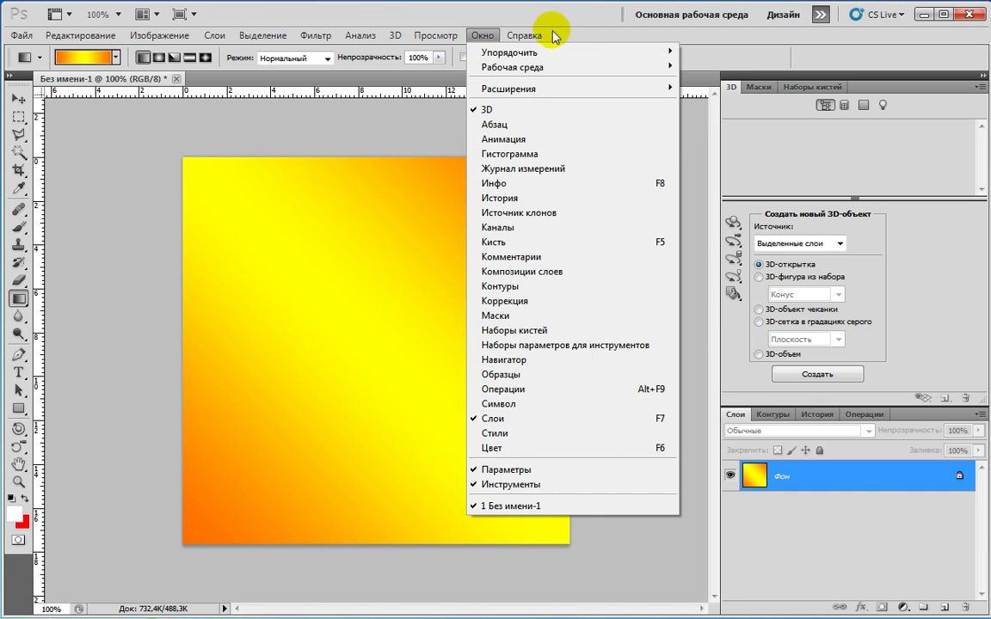
click(352, 24)
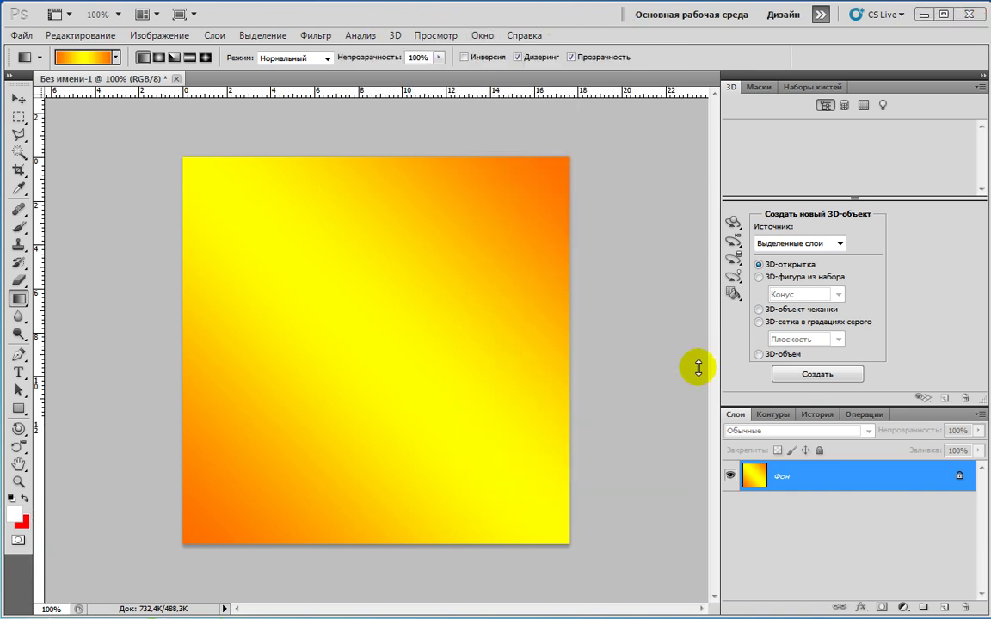
click(317, 37)
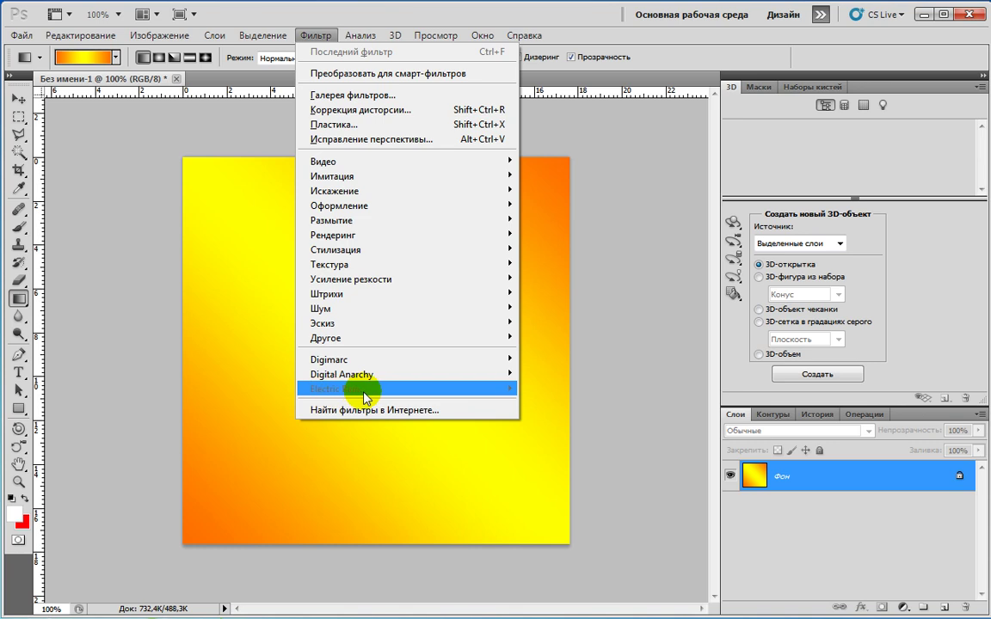
click(329, 38)
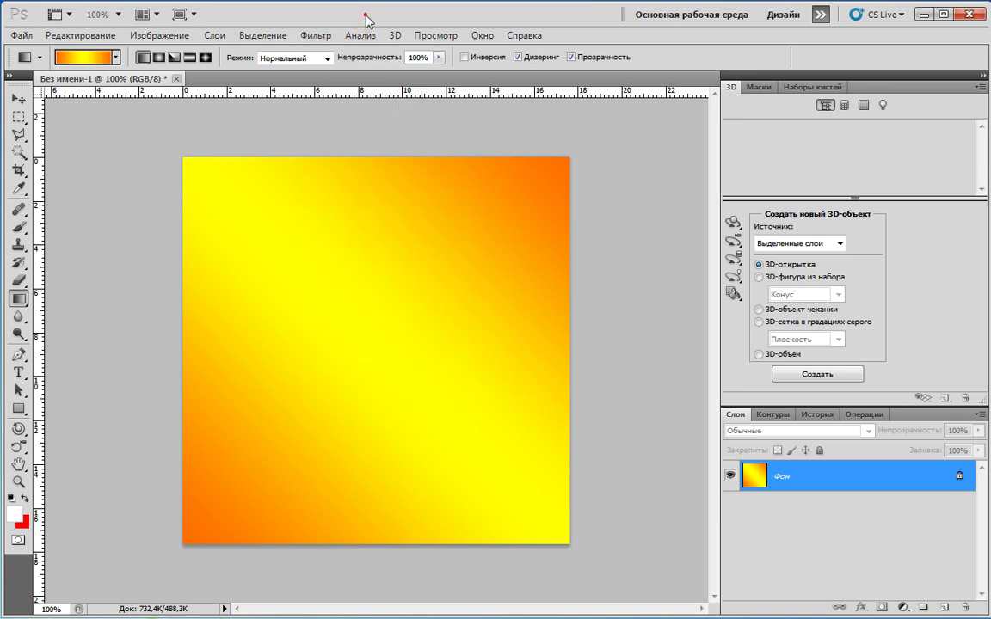
Step: Turn the gradient background layer into a new 3D cone (Конус) shape
click(759, 277)
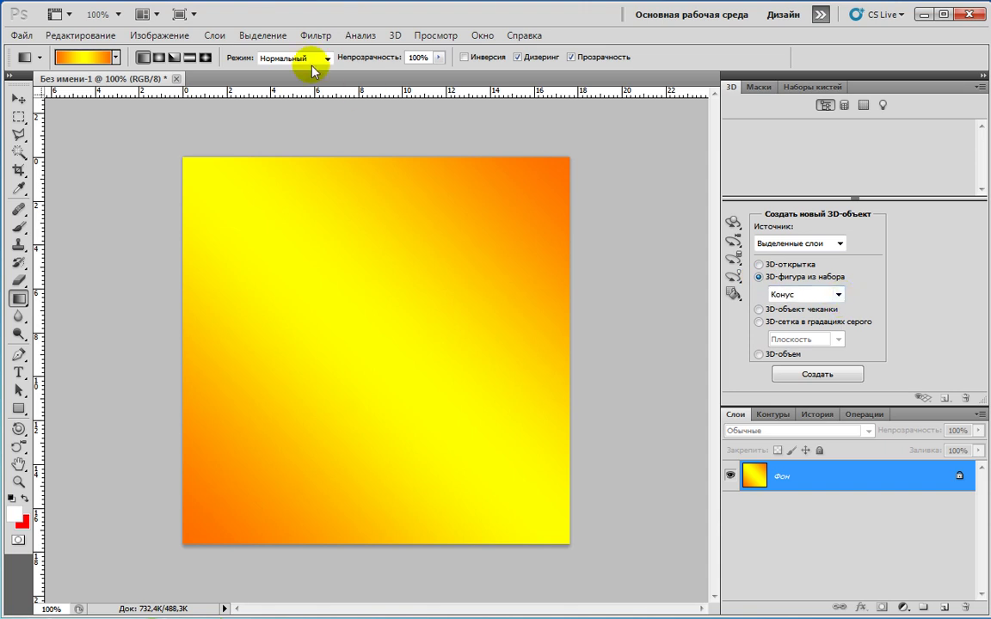
click(395, 35)
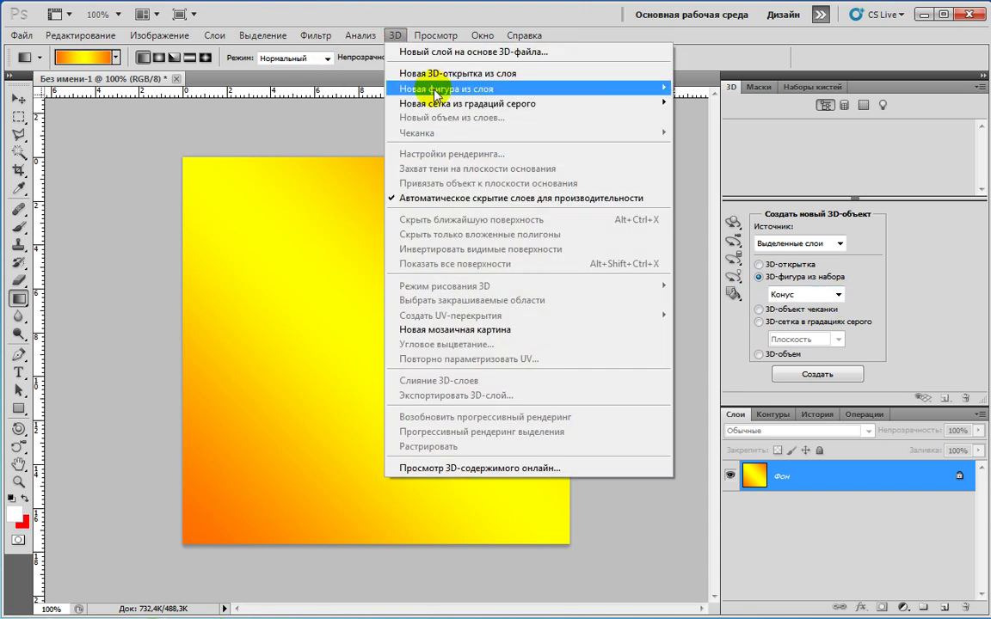
mouse_move(567, 95)
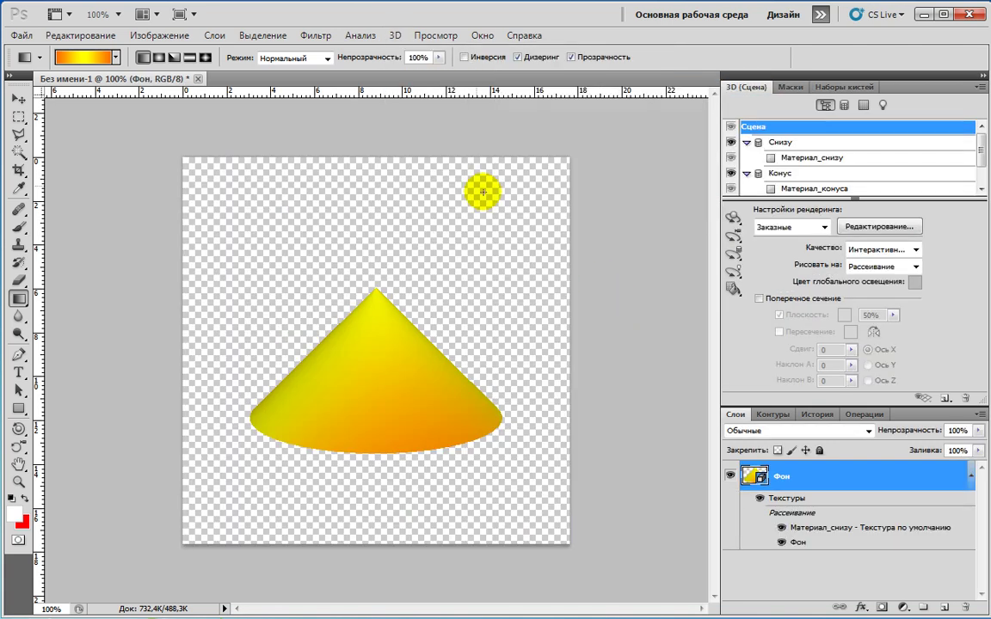
Step: Launch the Electric Rain Swift 3D PS filter on the cone layer
click(325, 35)
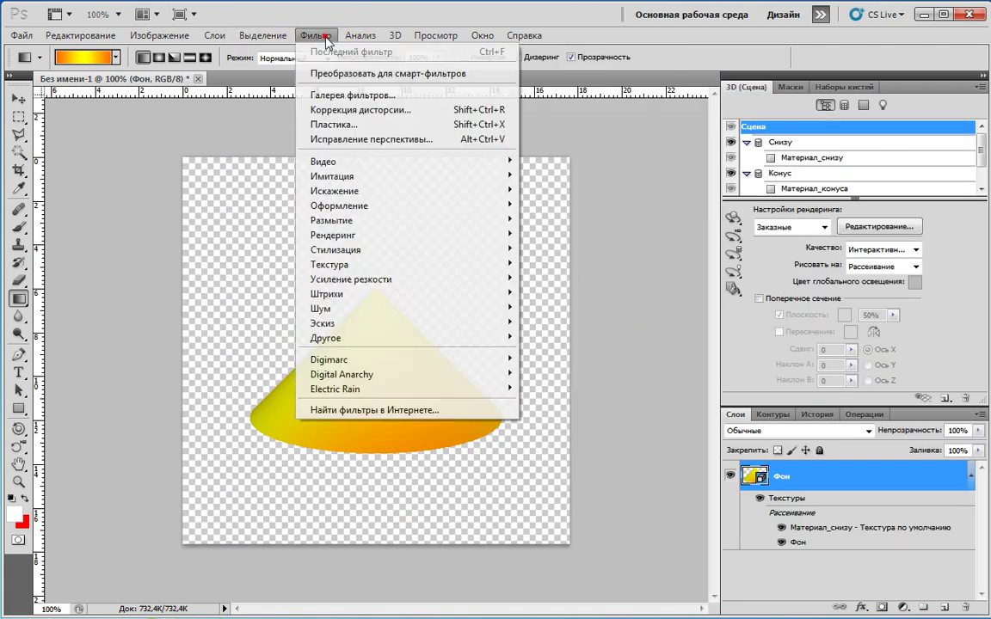
mouse_move(392, 389)
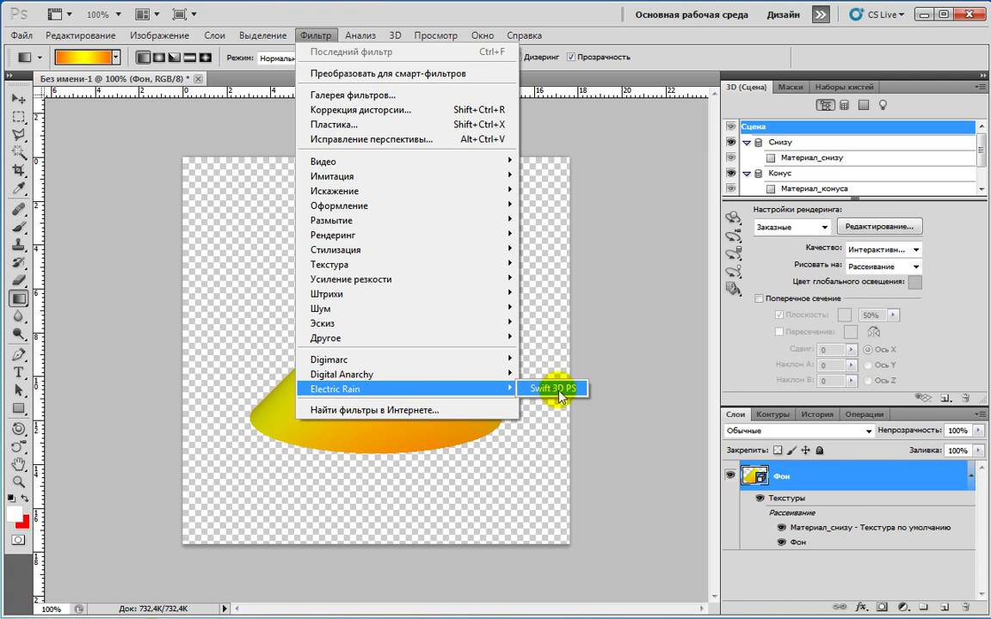
click(555, 389)
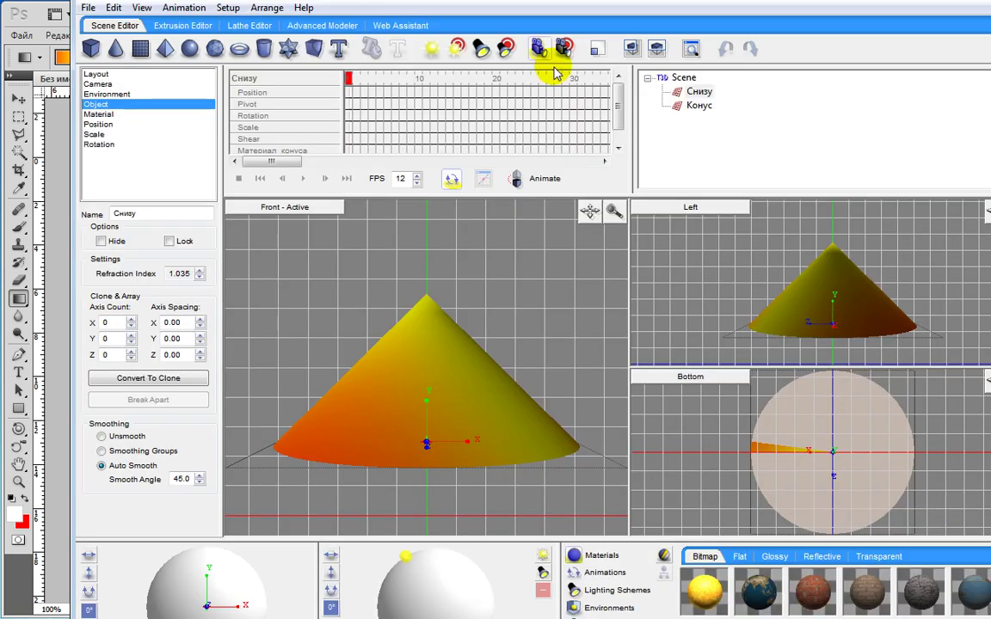
Step: Reposition and resize the Swift 3D PS window so it fills the screen with all its controls in view
drag(438, 2, 356, 19)
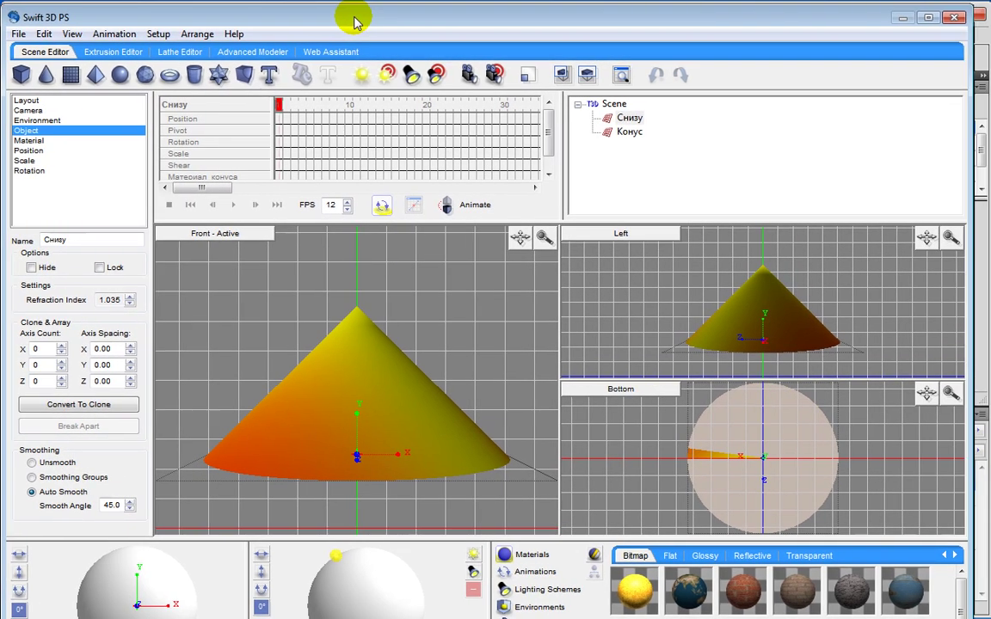
drag(970, 82, 987, 82)
mouse_move(375, 618)
mouse_down()
mouse_move(376, 581)
mouse_move(369, 618)
mouse_up()
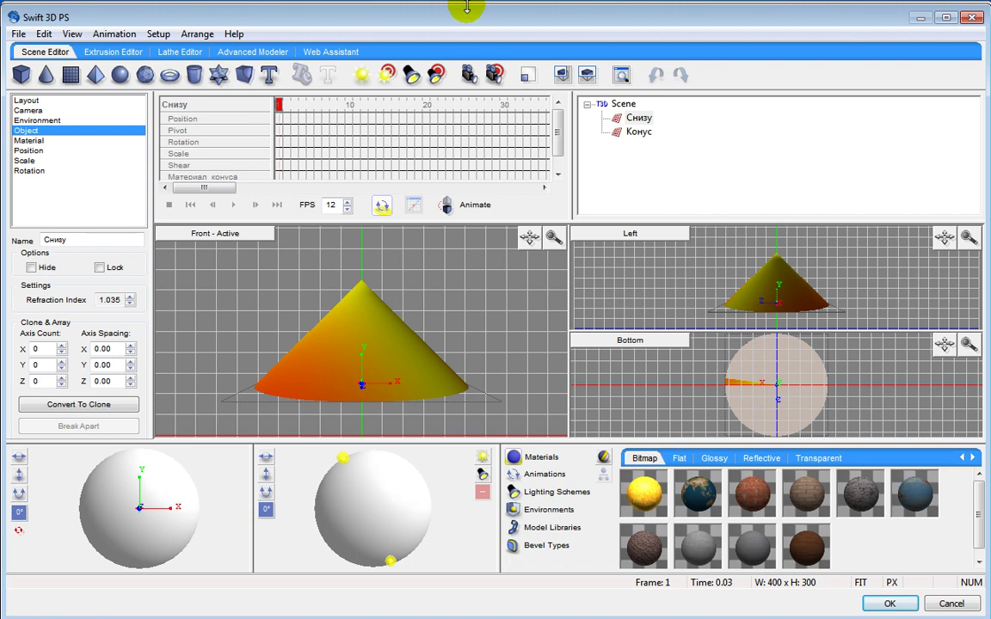
drag(467, 7, 465, 1)
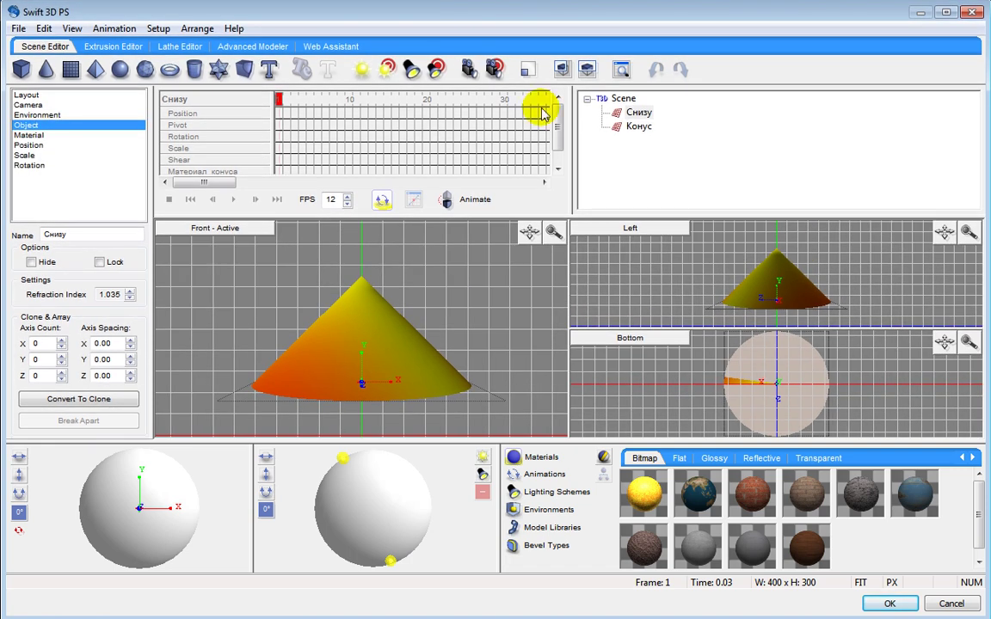
Step: Delete the Конус and Снизу objects from the scene
click(638, 128)
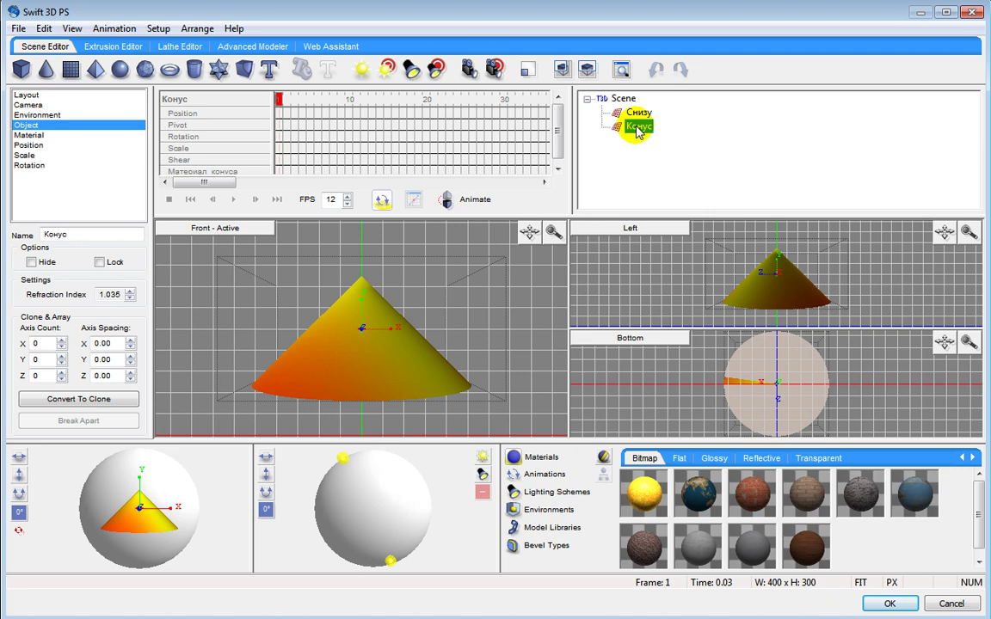
key(Delete)
click(636, 115)
key(Delete)
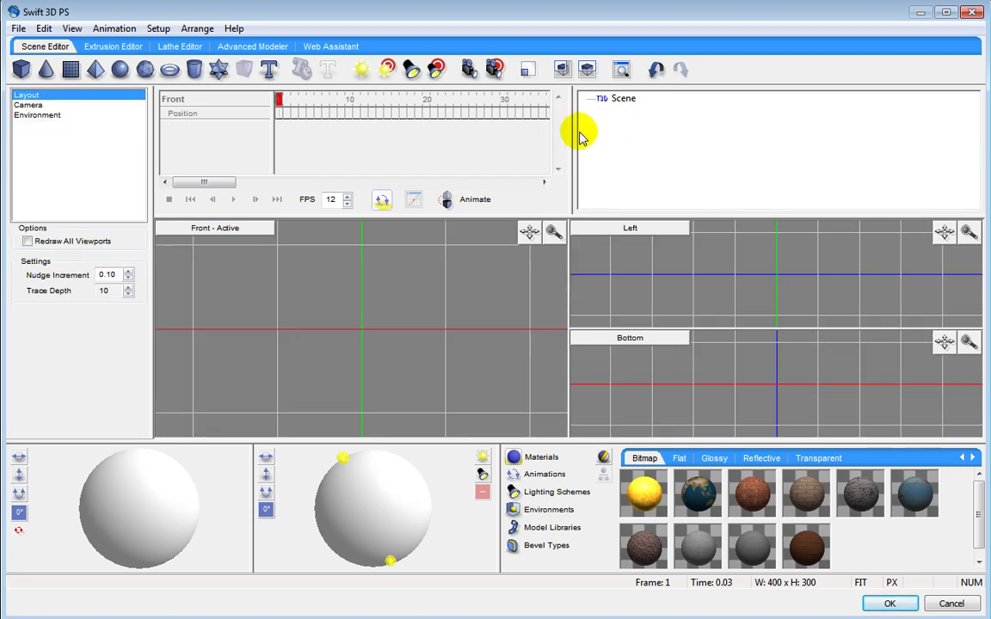
Step: Add a 3D text object to the empty scene and change its wording to "Krafs"
click(269, 71)
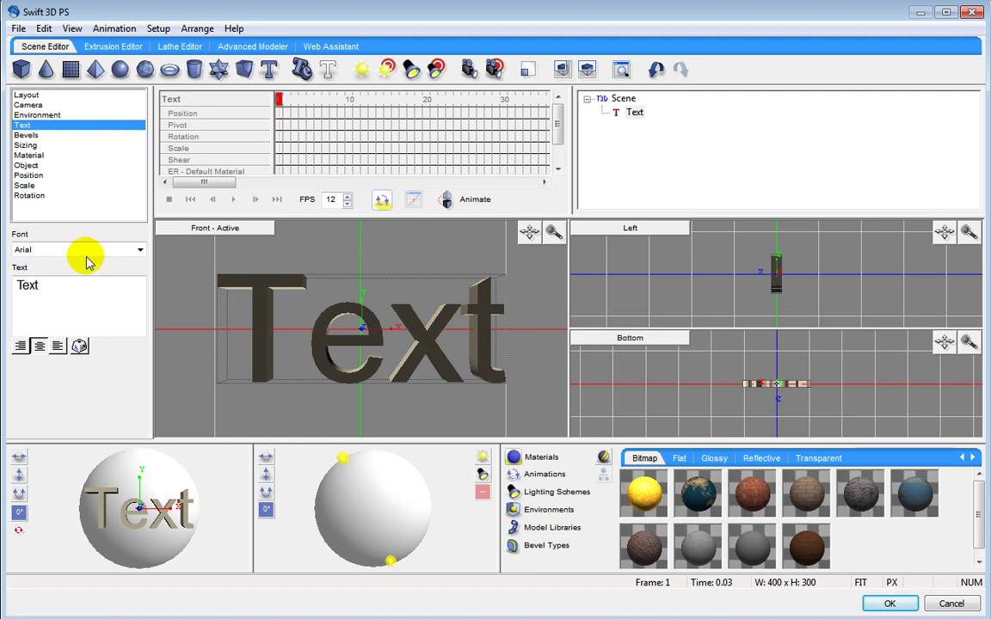
double_click(56, 291)
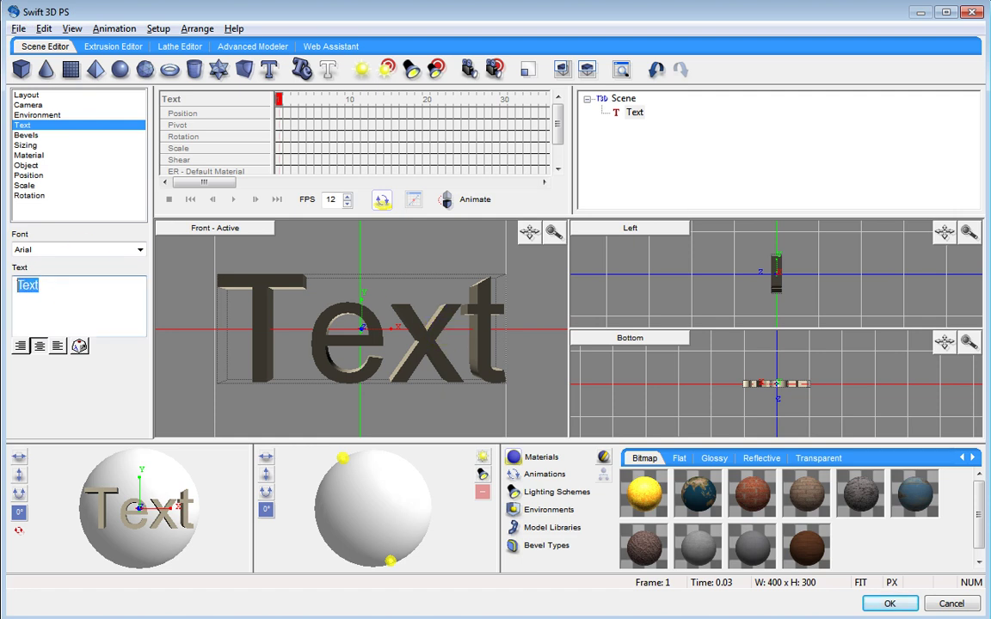
text(Krafs)
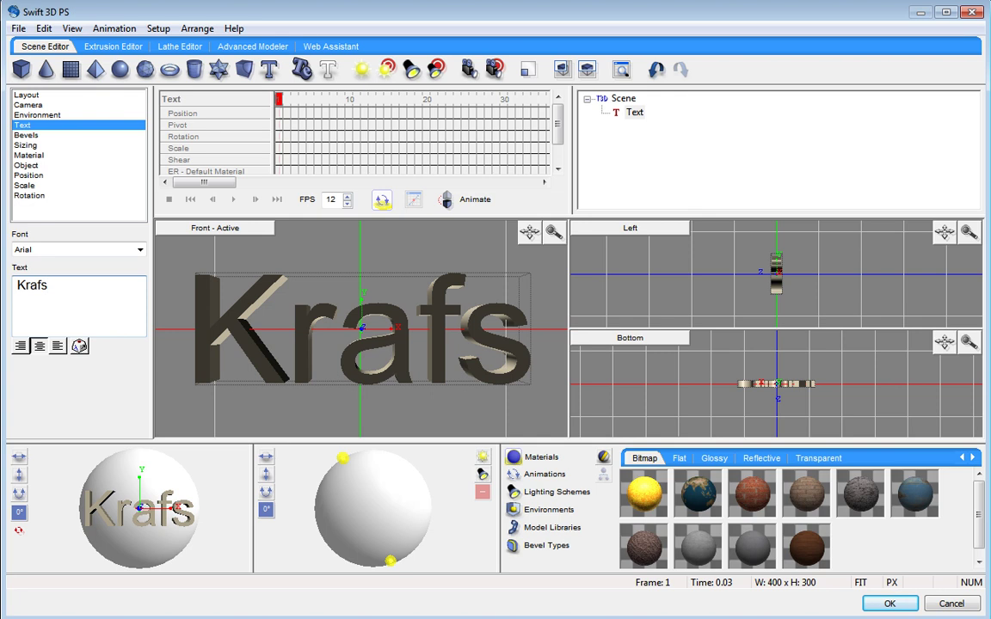
Step: Set the font of the "Krafs" text to ArtScript
click(139, 250)
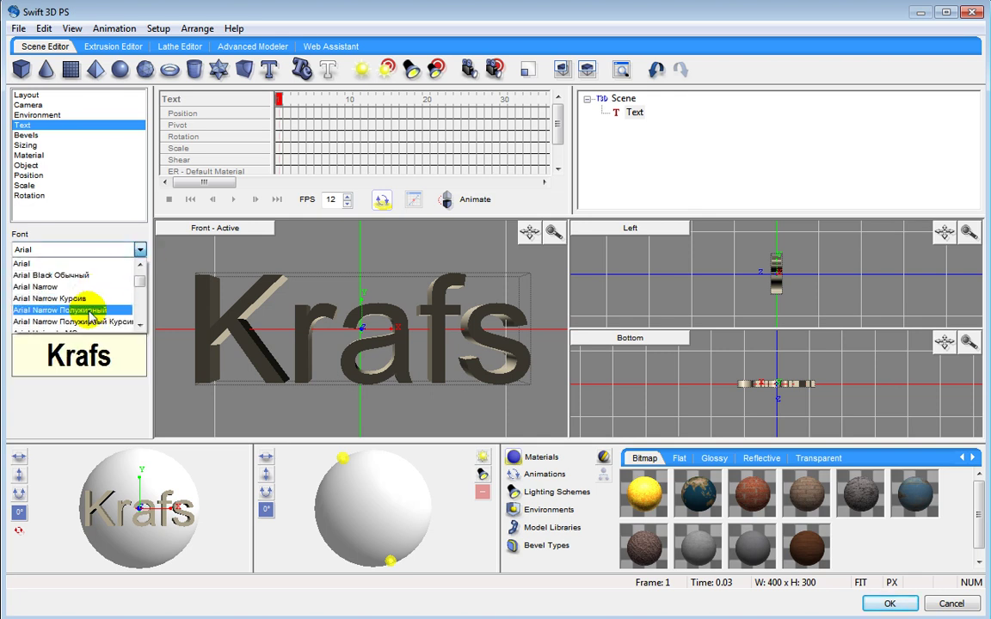
key(Down)
key(Down)
key(Down)
key(Down)
key(Down)
key(Down)
key(Down)
key(Down)
key(Down)
key(Down)
key(Down)
key(Down)
key(Down)
key(Down)
key(Down)
key(Up)
key(Up)
key(Up)
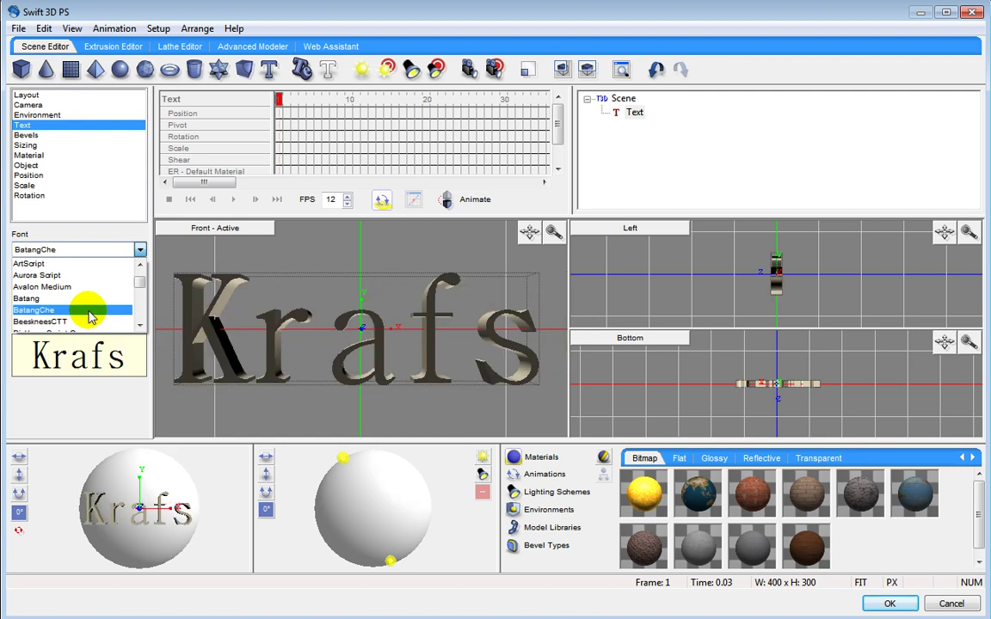
key(Up)
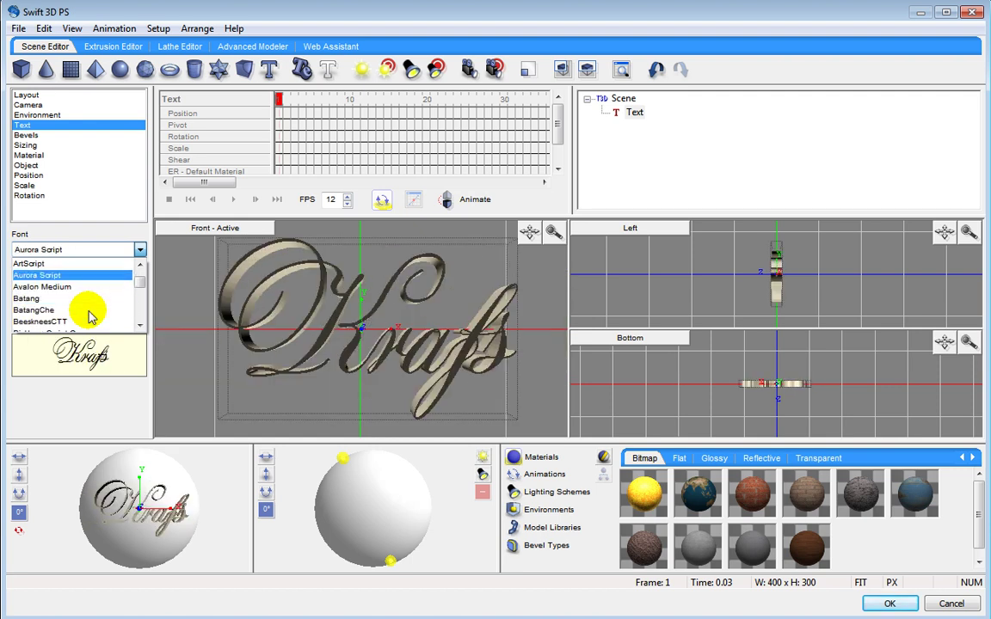
key(Up)
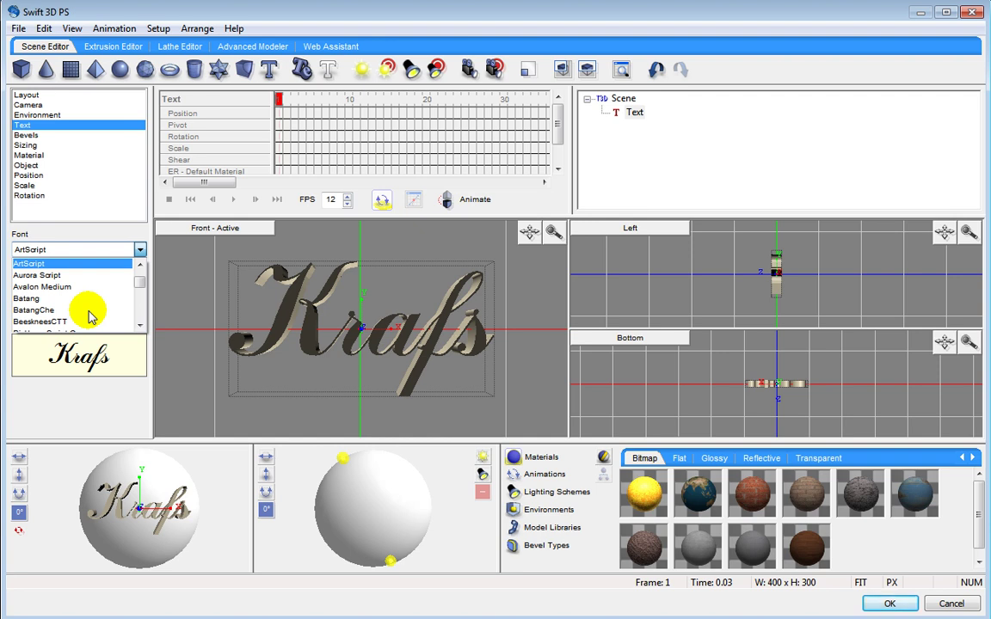
click(49, 262)
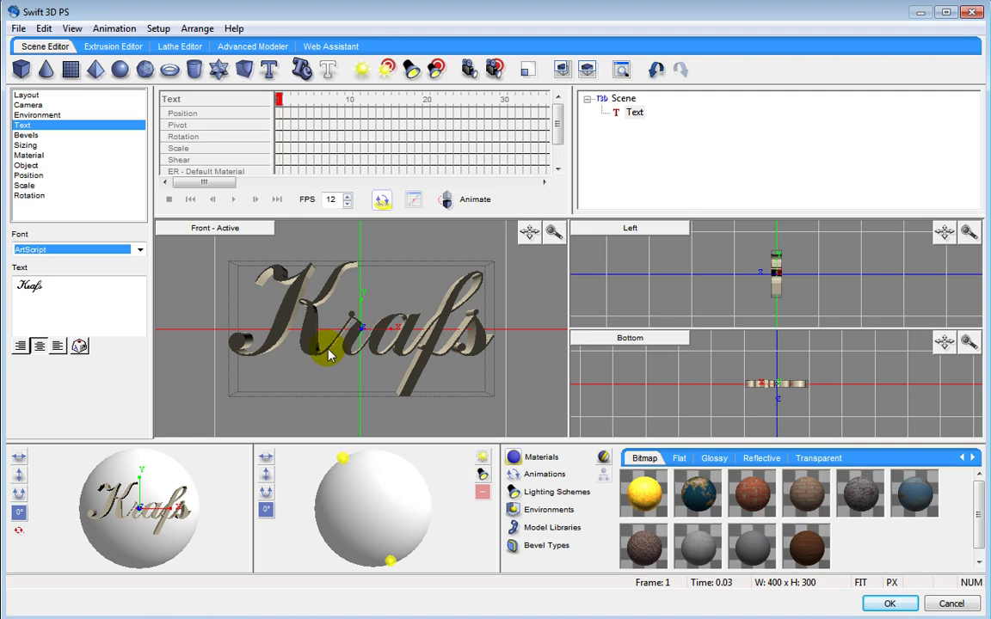
Step: Switch the active Front viewport to the Default Target Camera view
click(228, 228)
click(222, 247)
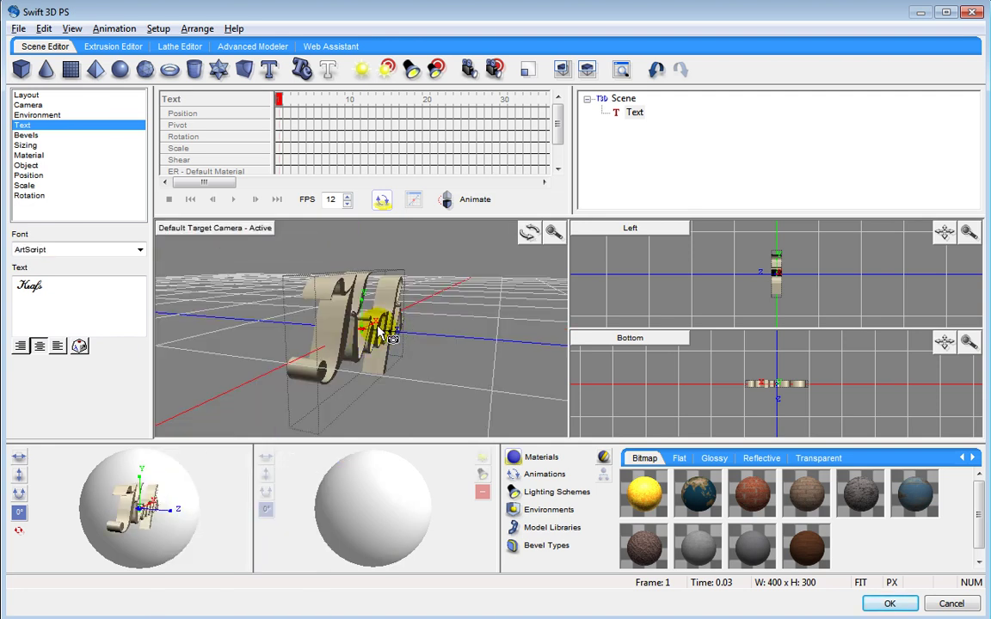
Step: Apply the Outer Round bevel style to the "Krafs" text
drag(379, 331, 306, 324)
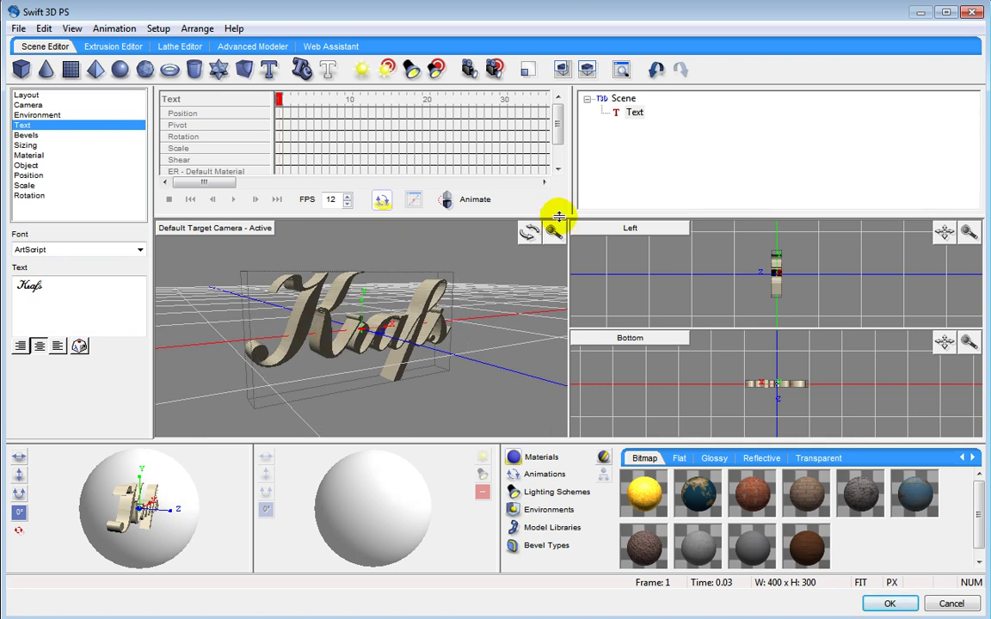
drag(553, 237, 580, 116)
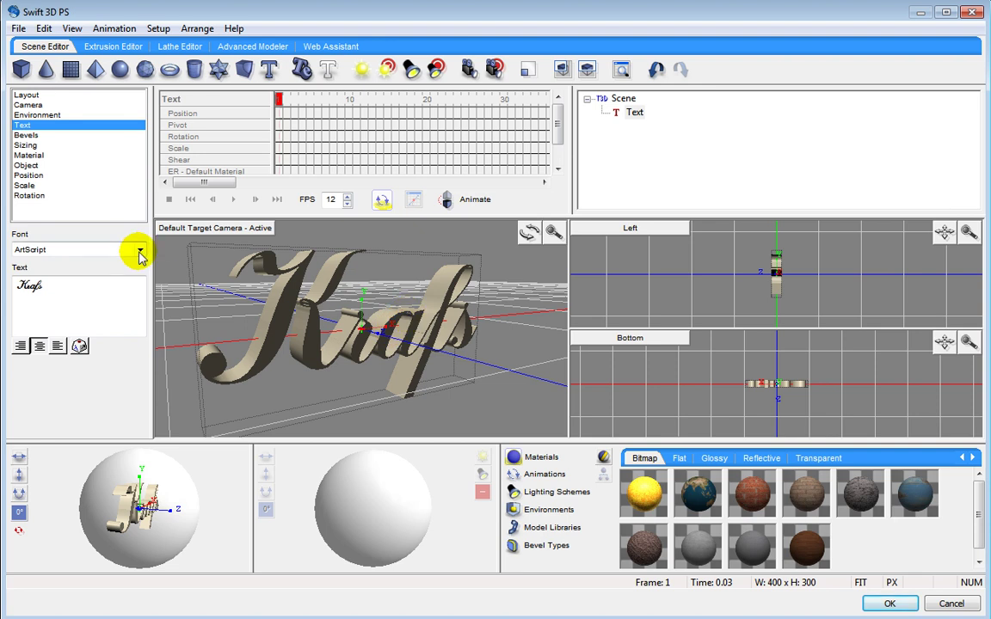
click(28, 135)
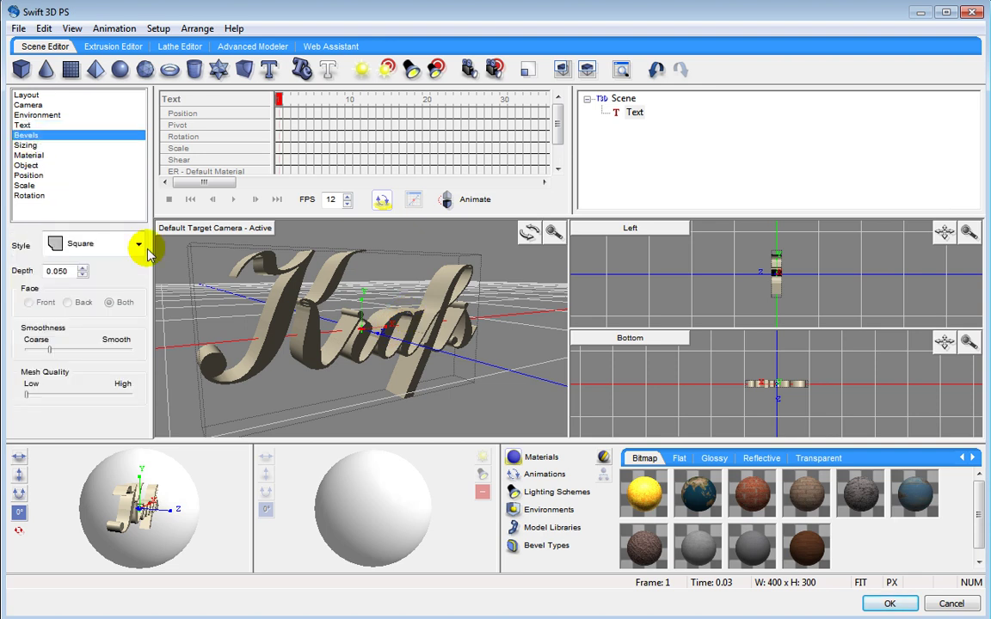
click(139, 245)
click(111, 313)
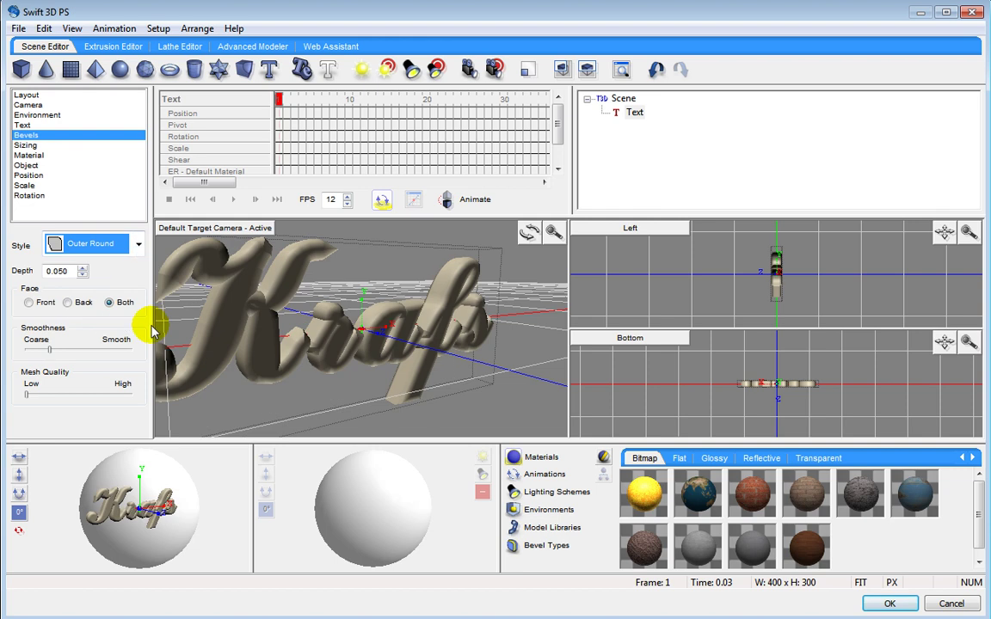
drag(382, 355, 411, 351)
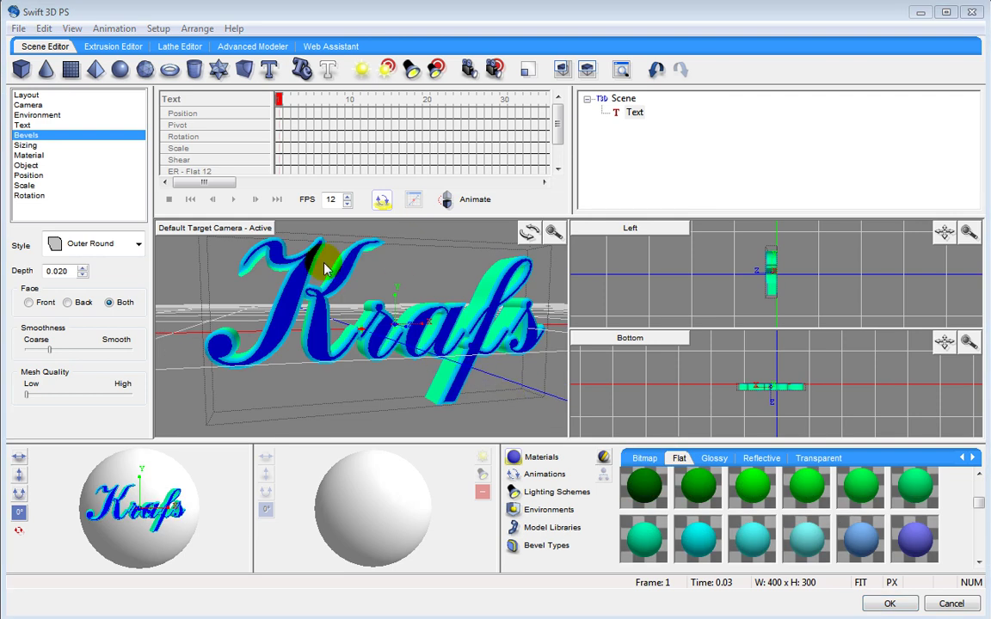
Step: Accept the scene to return to Photoshop, and scale the tiny 3D text up uniformly to about 46.94
click(895, 605)
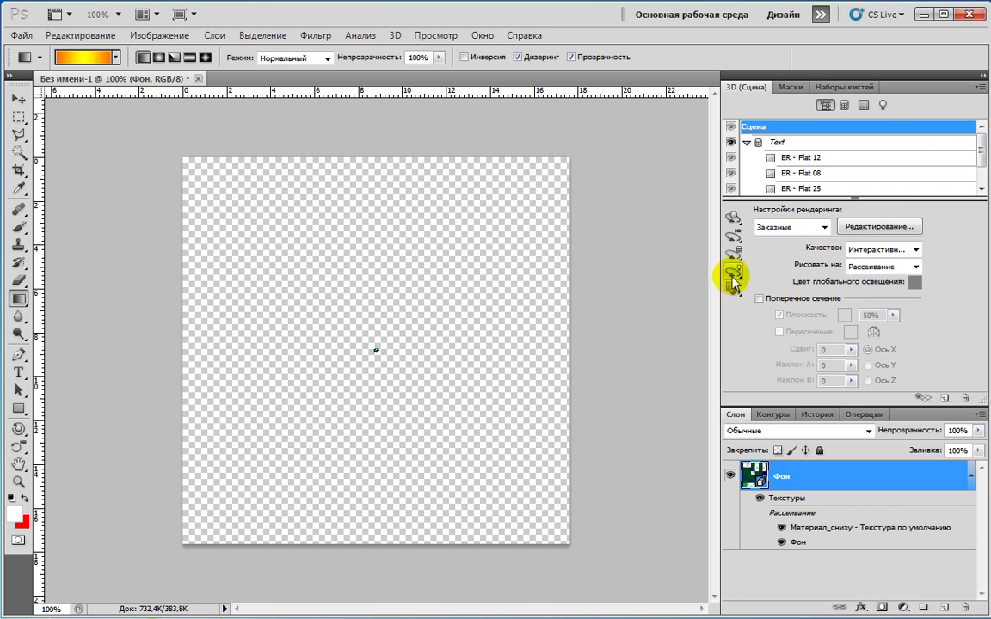
click(18, 429)
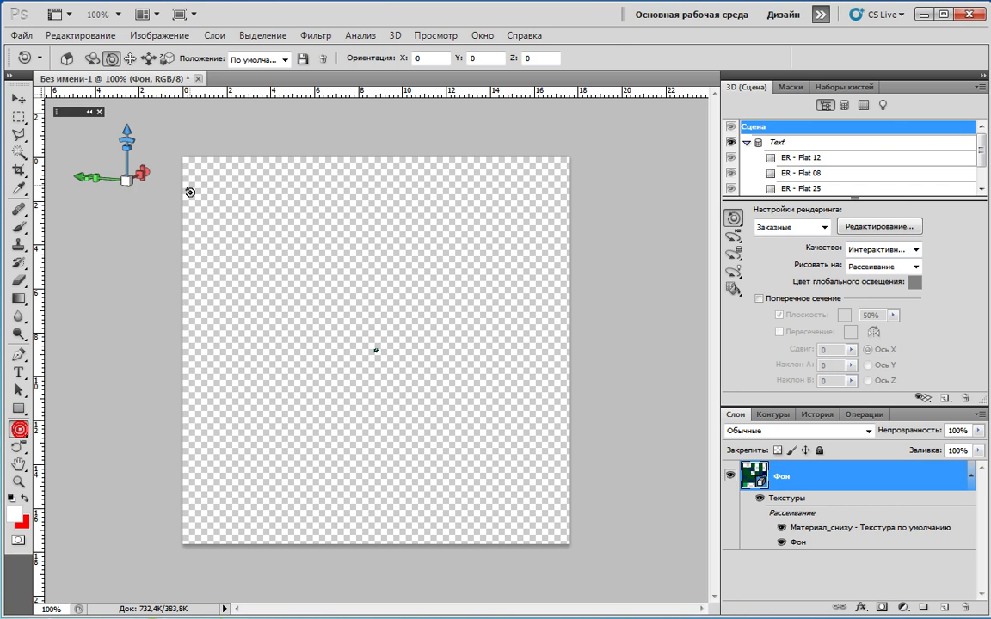
click(167, 59)
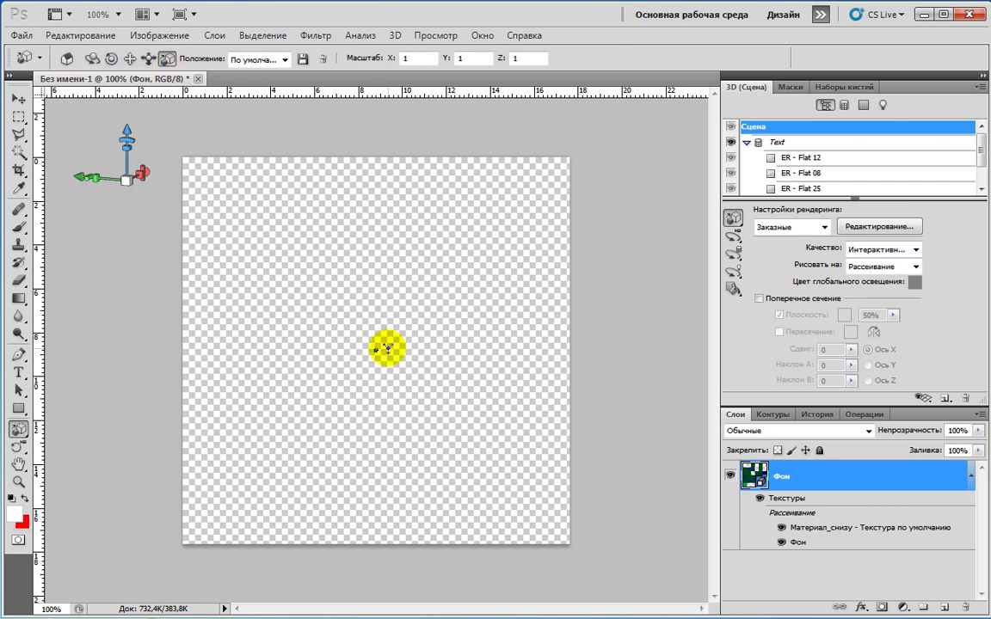
drag(373, 352, 423, 187)
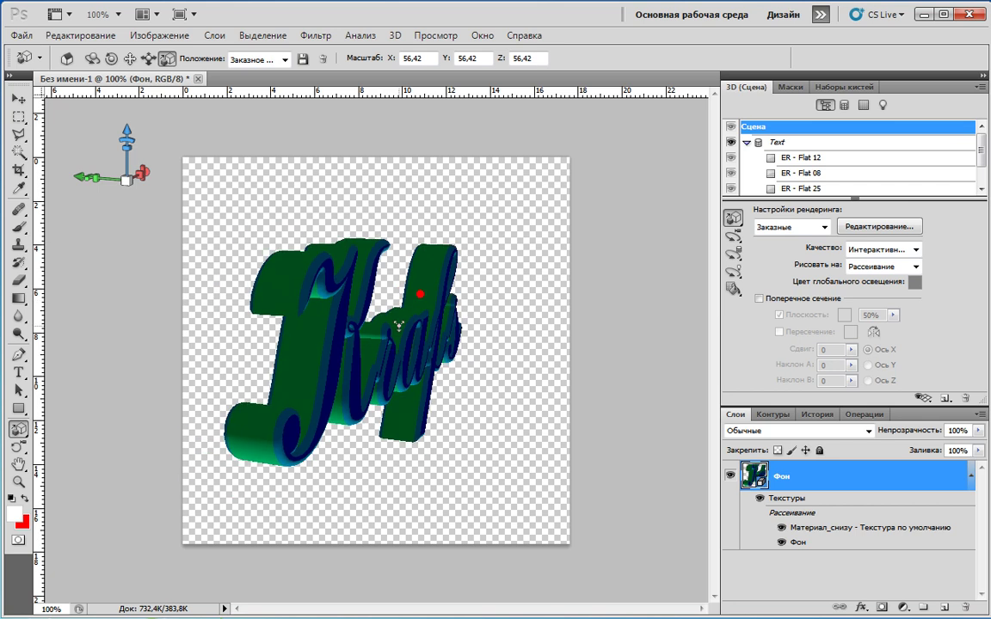
drag(398, 325, 399, 328)
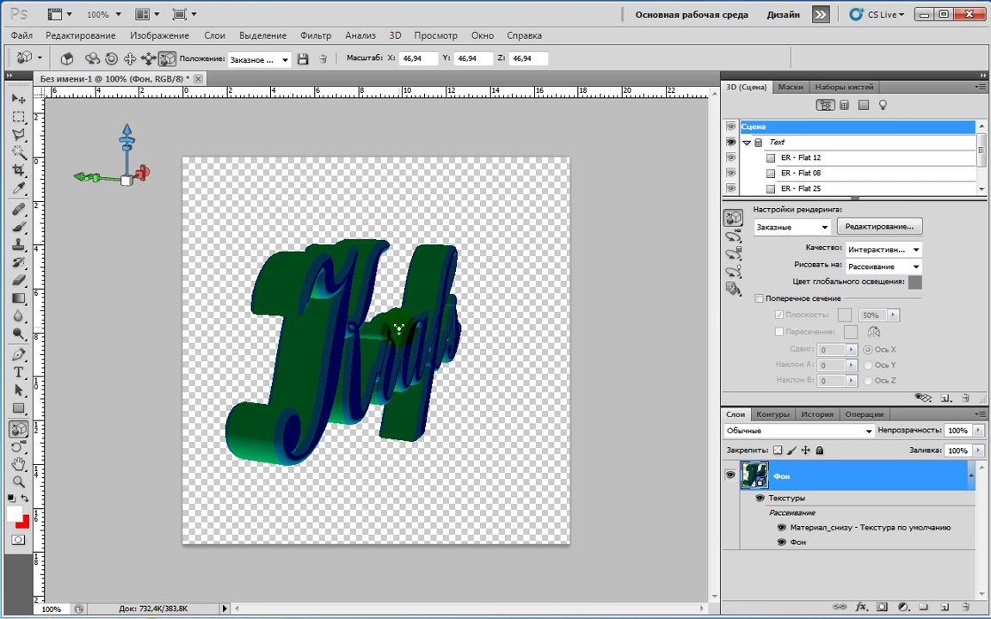
Step: Rotate the 3D text so its front faces the viewer, and shift it slightly across the canvas
click(92, 58)
drag(430, 348, 336, 337)
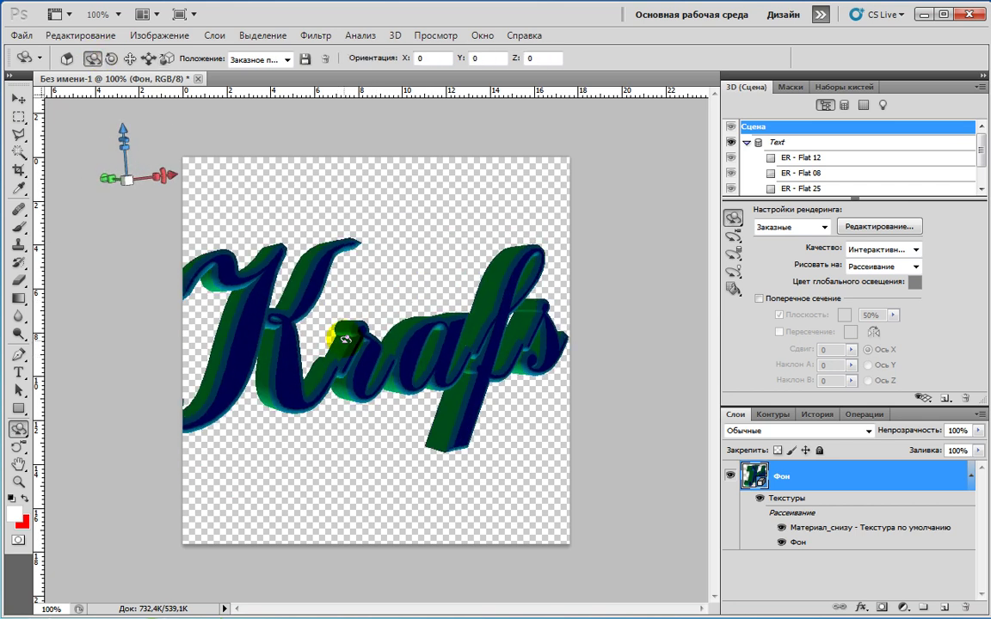
click(130, 58)
mouse_move(405, 367)
mouse_down()
mouse_move(394, 353)
mouse_move(416, 352)
mouse_up()
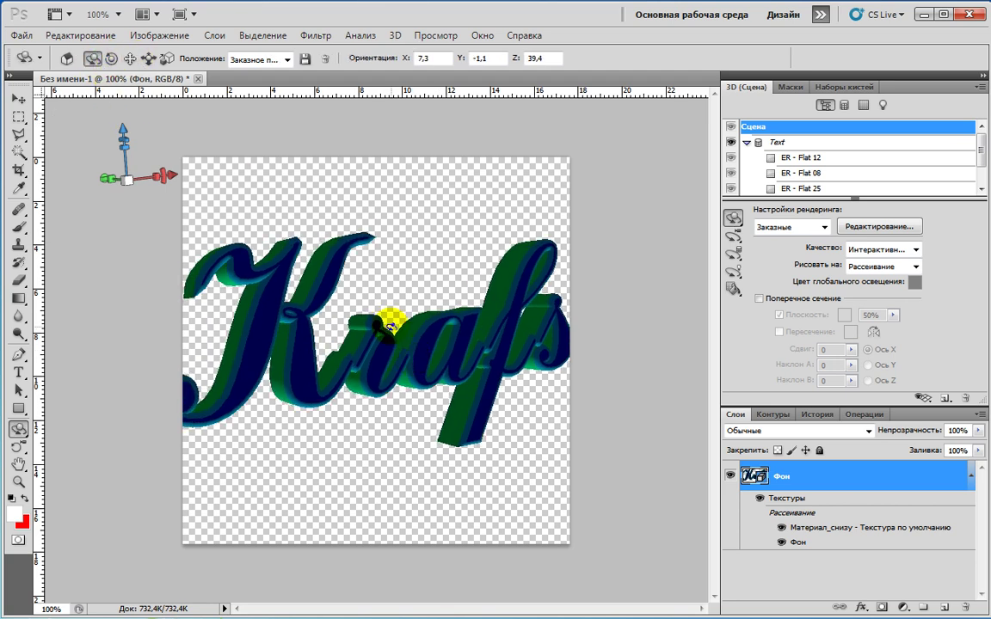
Step: Scale the 3D text down to about 39.99 so it fits the canvas, and fine-tune its rotation
click(165, 59)
mouse_move(454, 337)
mouse_down()
mouse_move(446, 334)
mouse_move(449, 353)
mouse_up()
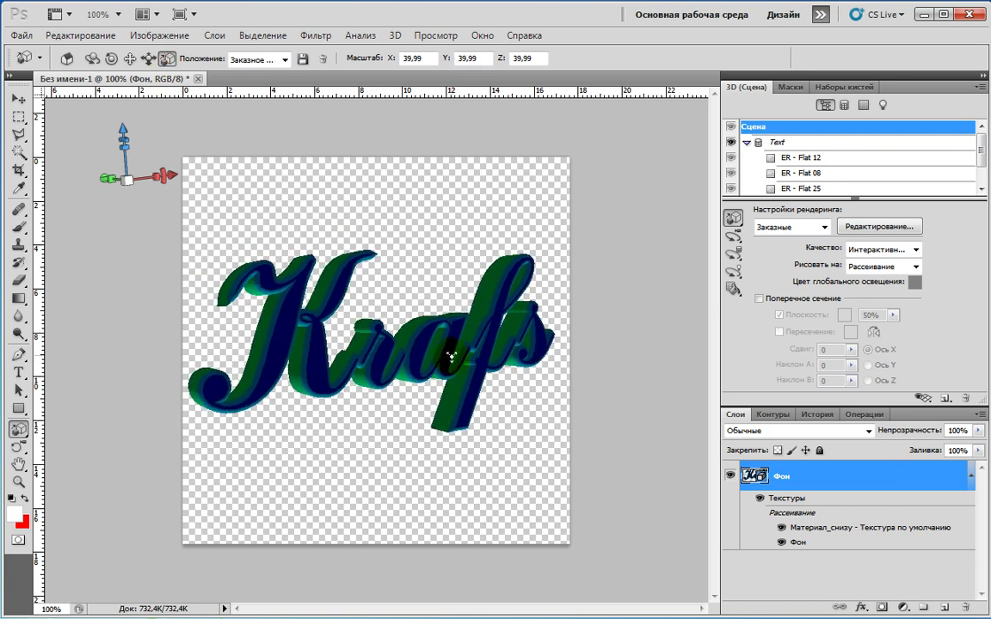
click(92, 58)
mouse_move(321, 371)
mouse_down()
mouse_move(394, 351)
mouse_move(615, 326)
mouse_move(454, 329)
mouse_move(407, 259)
mouse_move(380, 343)
mouse_move(348, 380)
mouse_move(312, 379)
mouse_move(319, 372)
mouse_up()
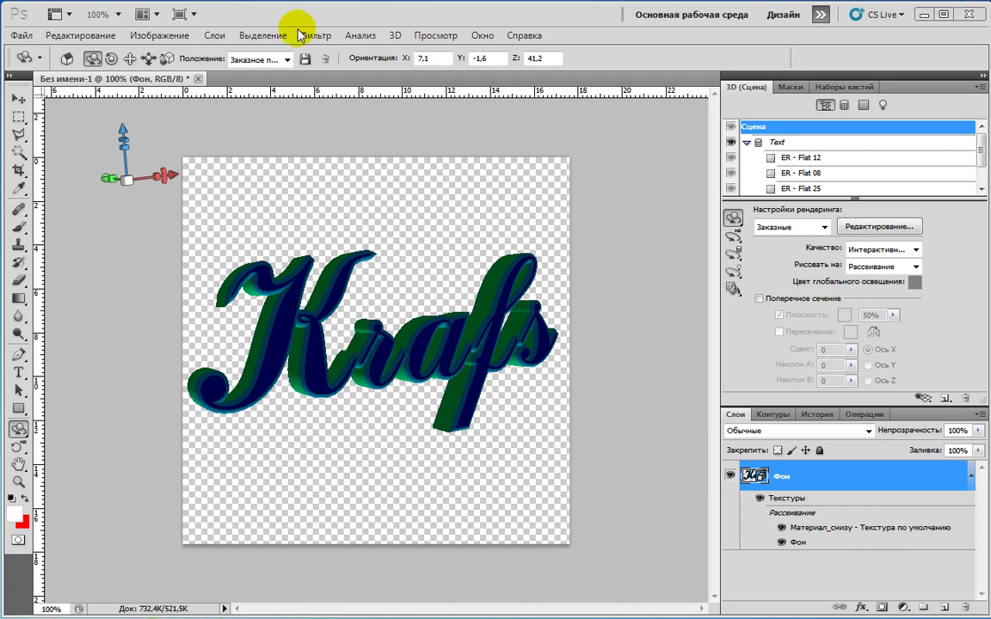
Step: Reopen the 3D text in Swift 3D PS, and change the Bottom viewport to a zoomed-out Top view
click(315, 38)
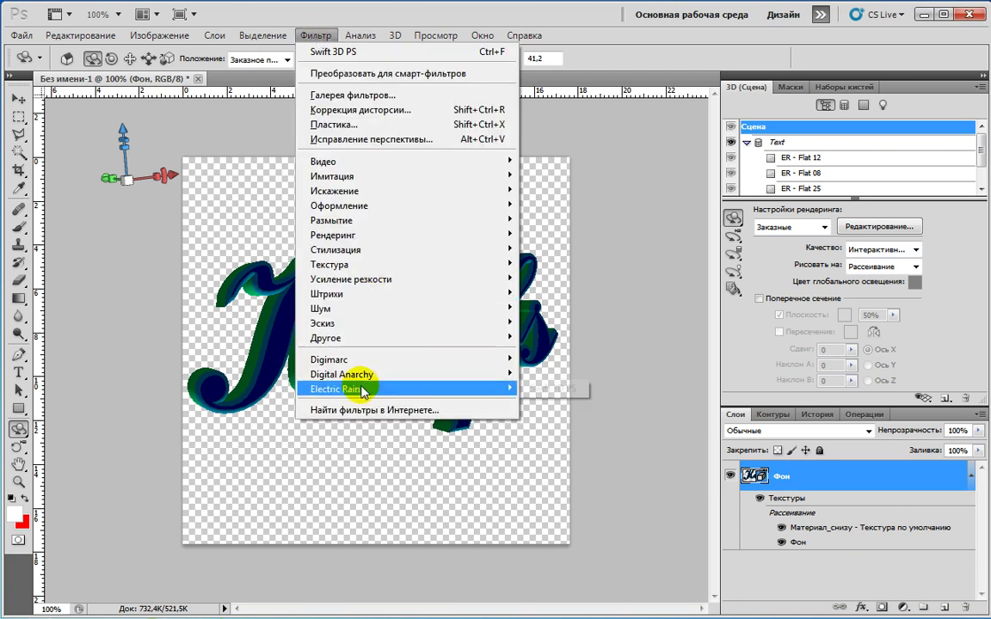
mouse_move(429, 392)
click(540, 390)
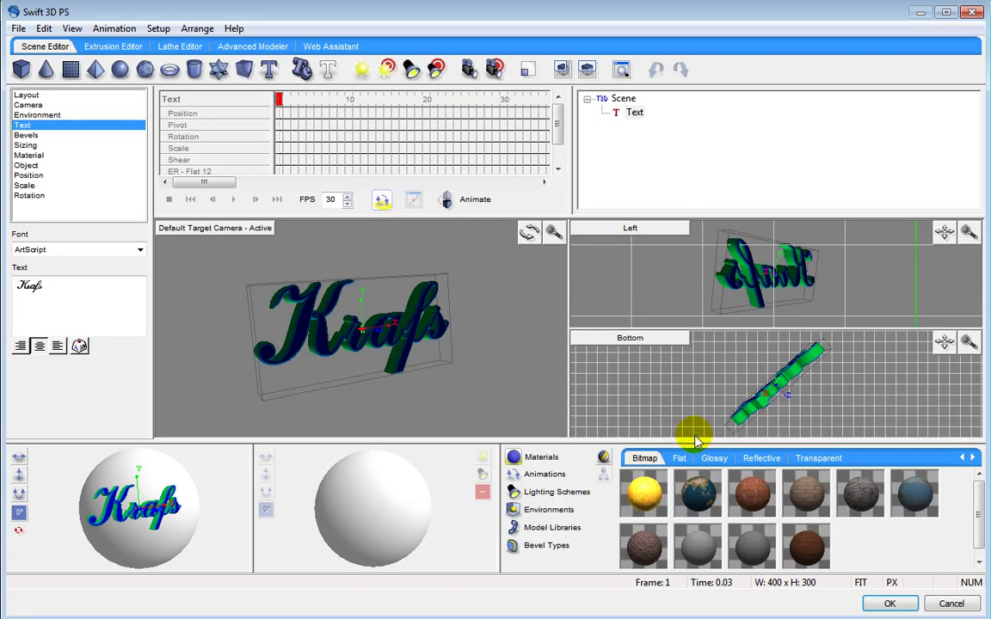
click(643, 339)
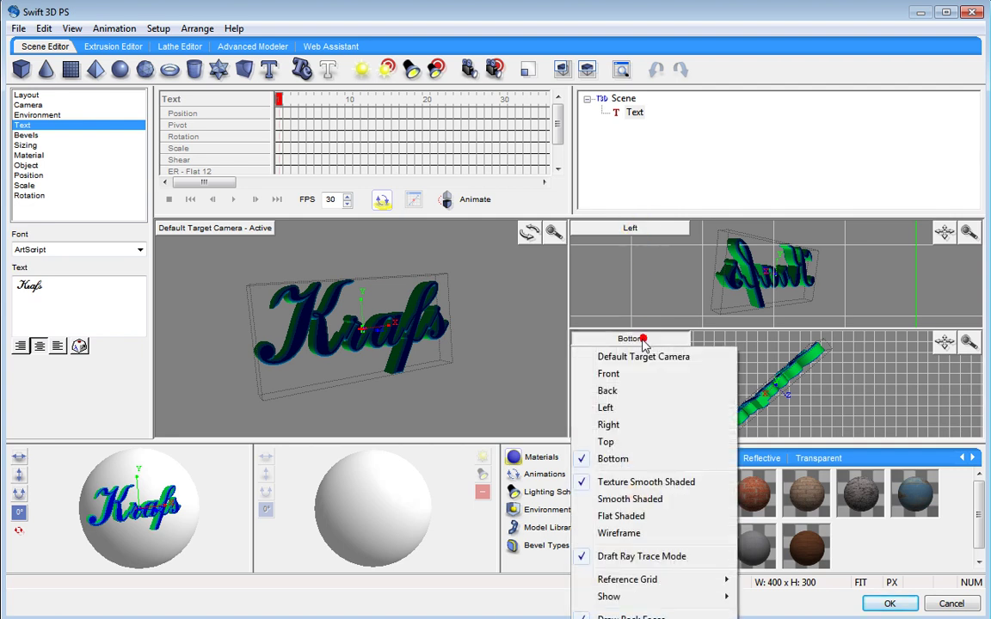
click(625, 442)
drag(971, 344, 868, 384)
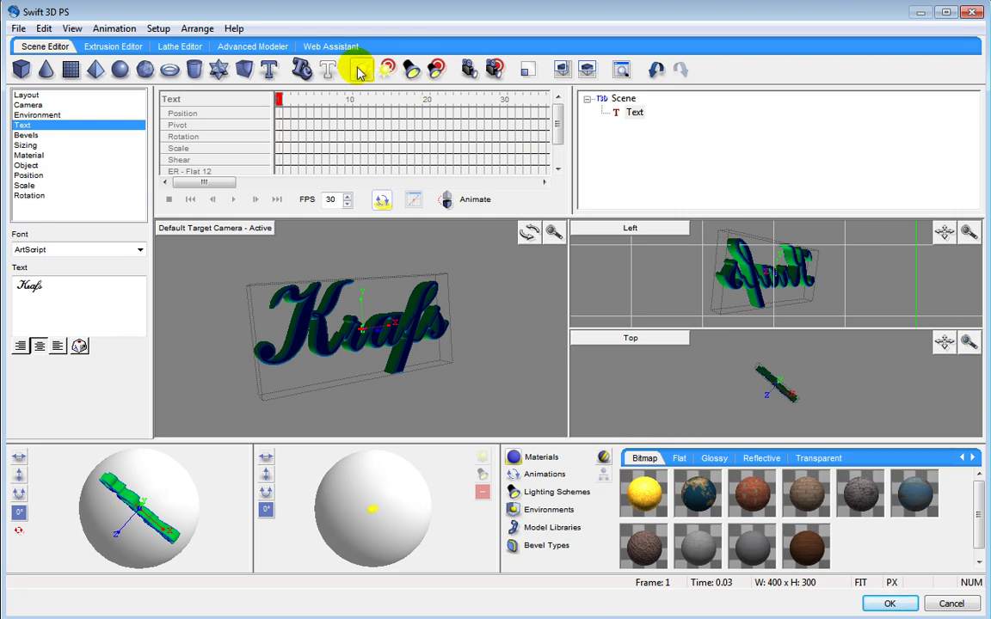
Step: Add a point light and place it in front of the "Krafs" text, near the letter s
click(362, 74)
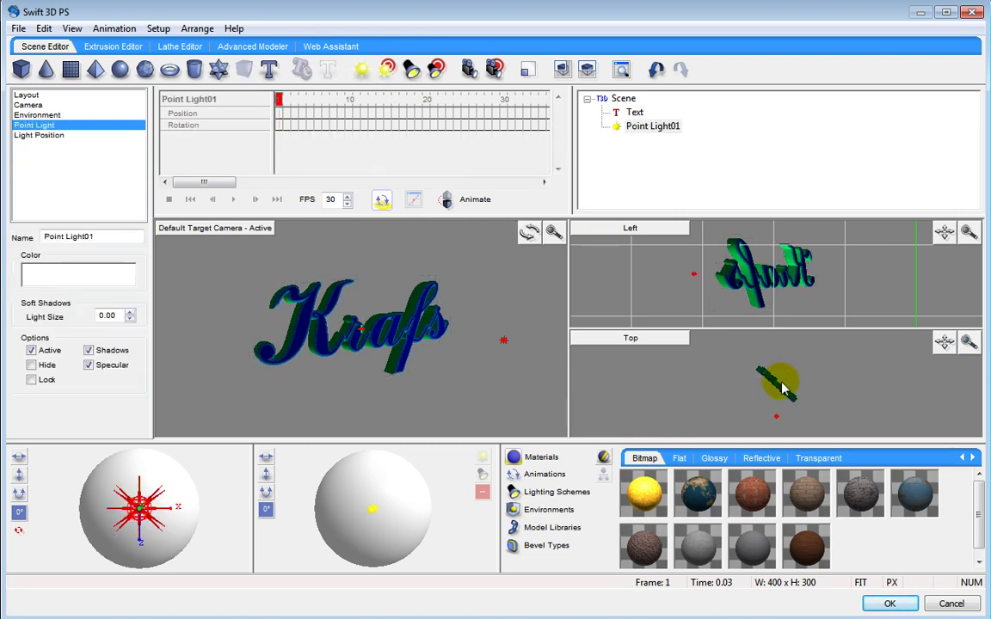
mouse_move(771, 376)
mouse_down()
mouse_move(783, 419)
mouse_move(733, 416)
mouse_up()
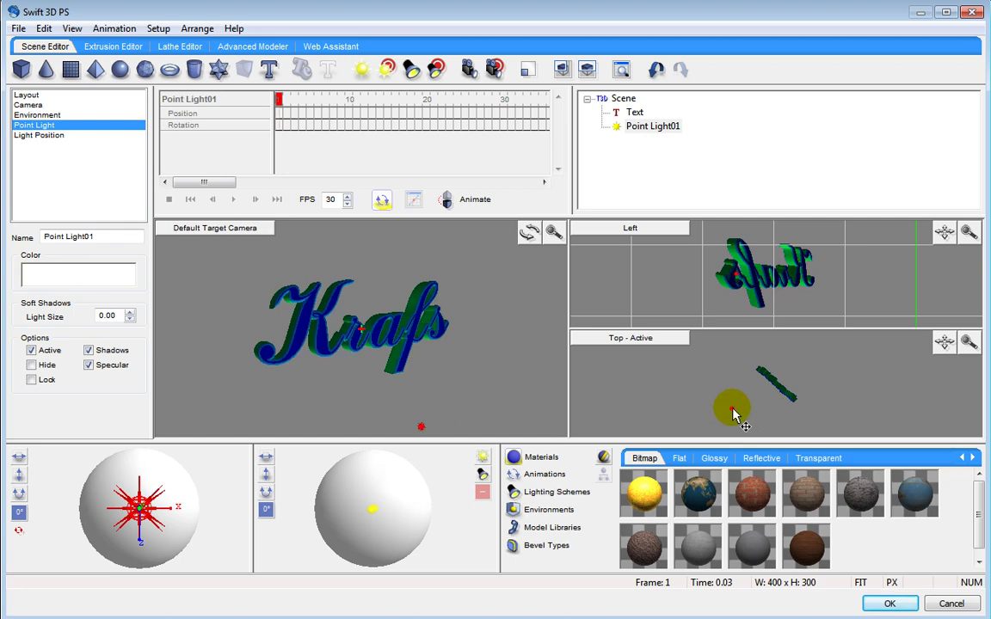
drag(969, 232, 871, 366)
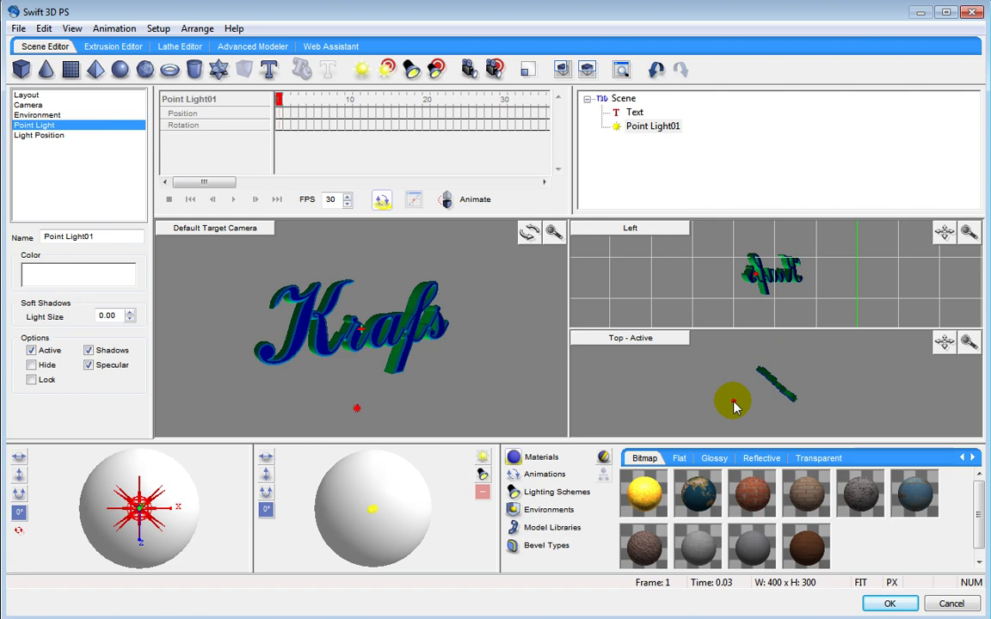
drag(754, 280, 713, 232)
click(584, 74)
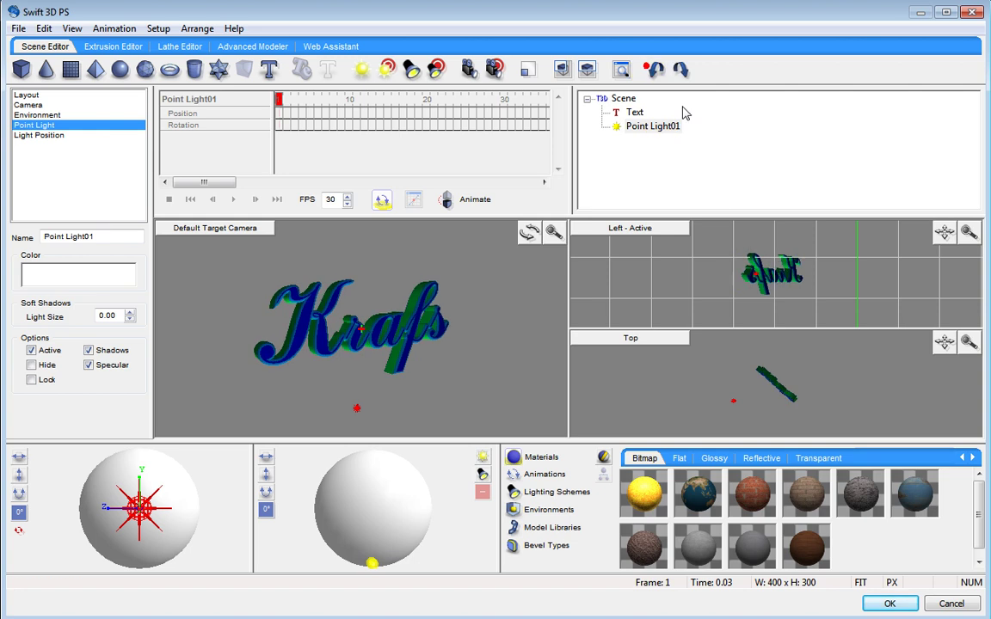
drag(357, 416, 387, 317)
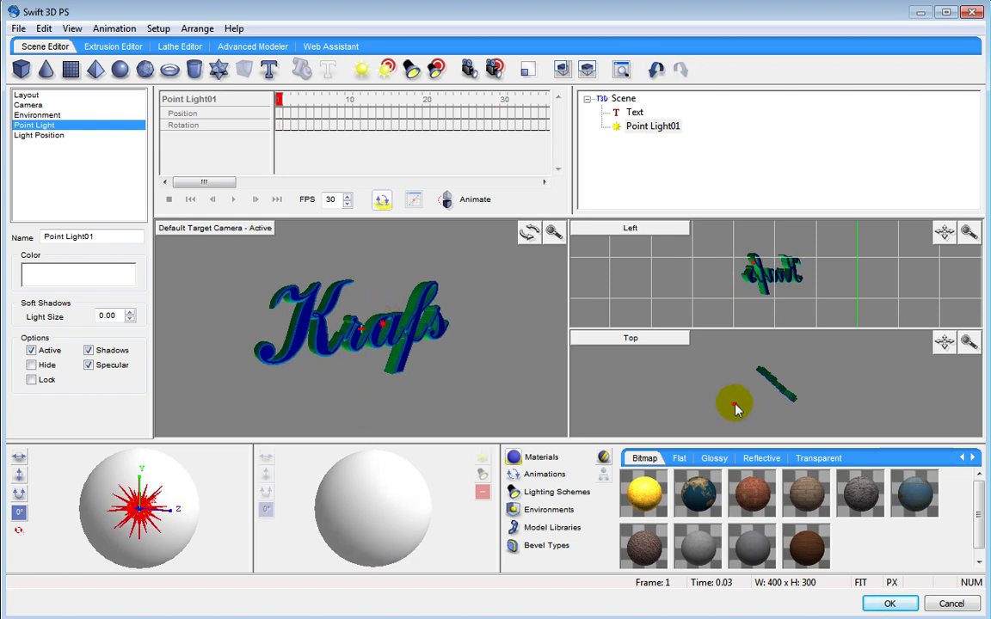
mouse_move(734, 411)
mouse_down()
mouse_move(762, 405)
mouse_move(806, 361)
mouse_move(752, 414)
mouse_up()
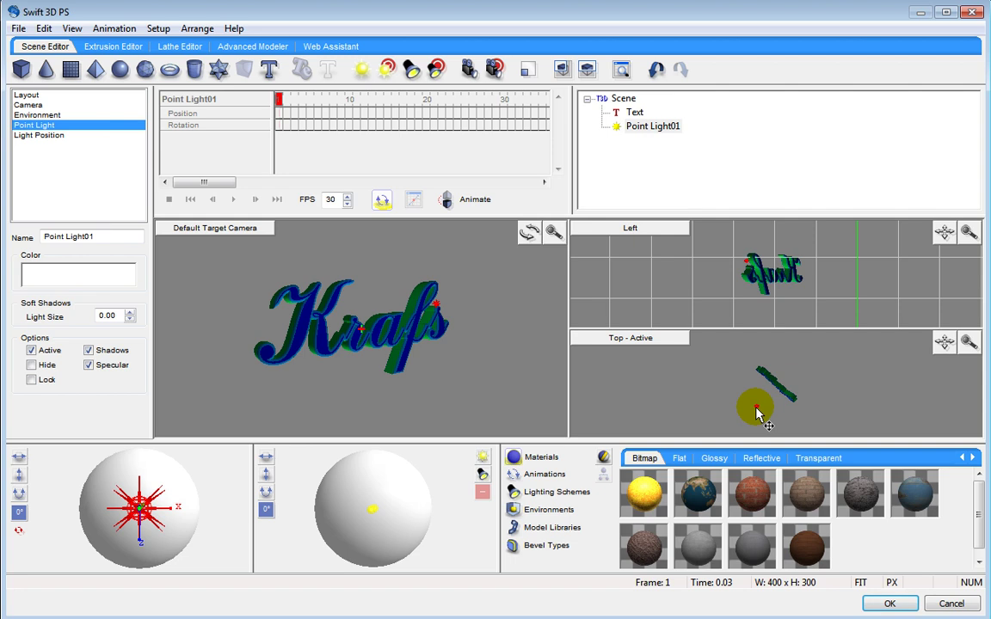
Step: Add a second point light in front of the text, and return to Photoshop with the relit scene
click(369, 74)
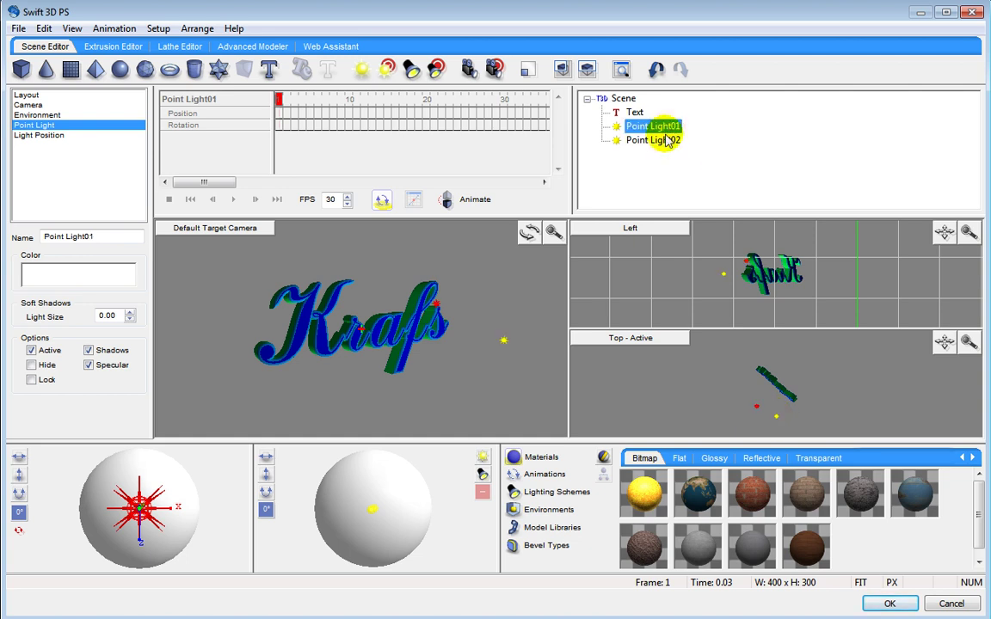
click(658, 141)
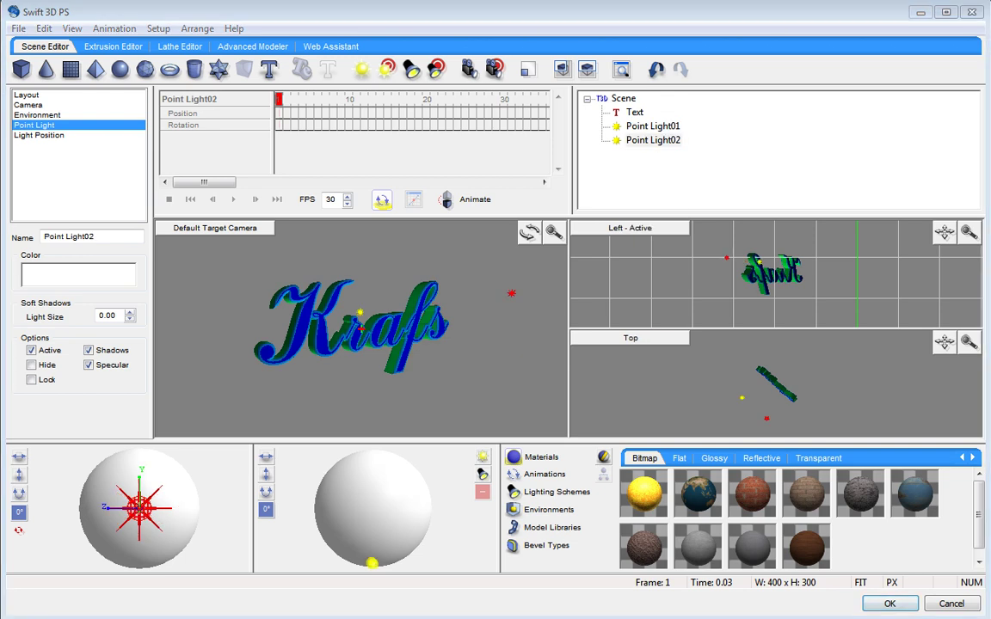
click(891, 604)
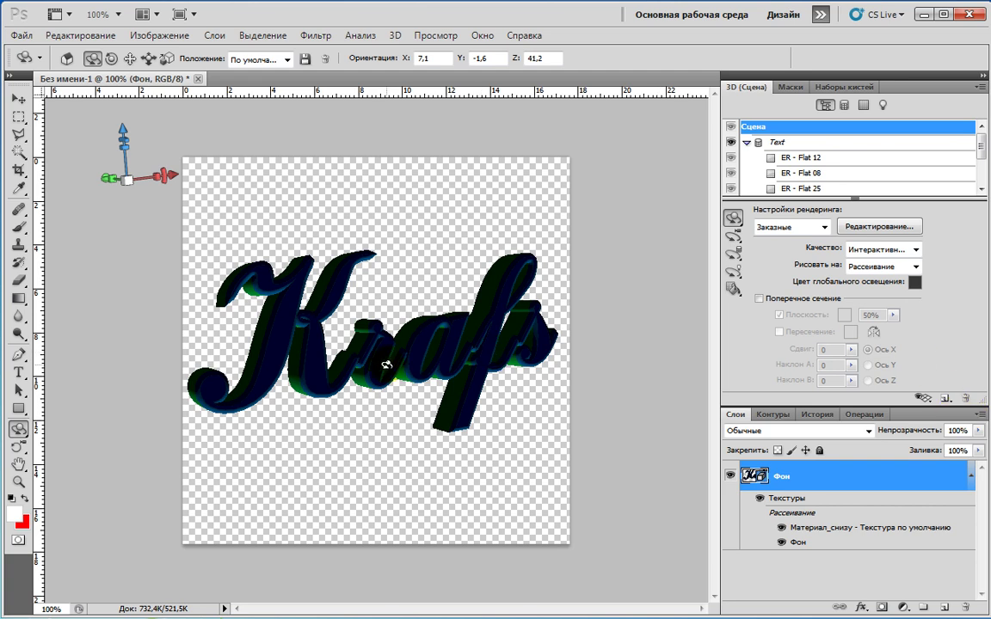
mouse_move(387, 366)
mouse_down()
mouse_move(631, 328)
mouse_move(557, 248)
mouse_move(407, 232)
mouse_move(382, 360)
mouse_move(398, 394)
mouse_move(380, 381)
mouse_up()
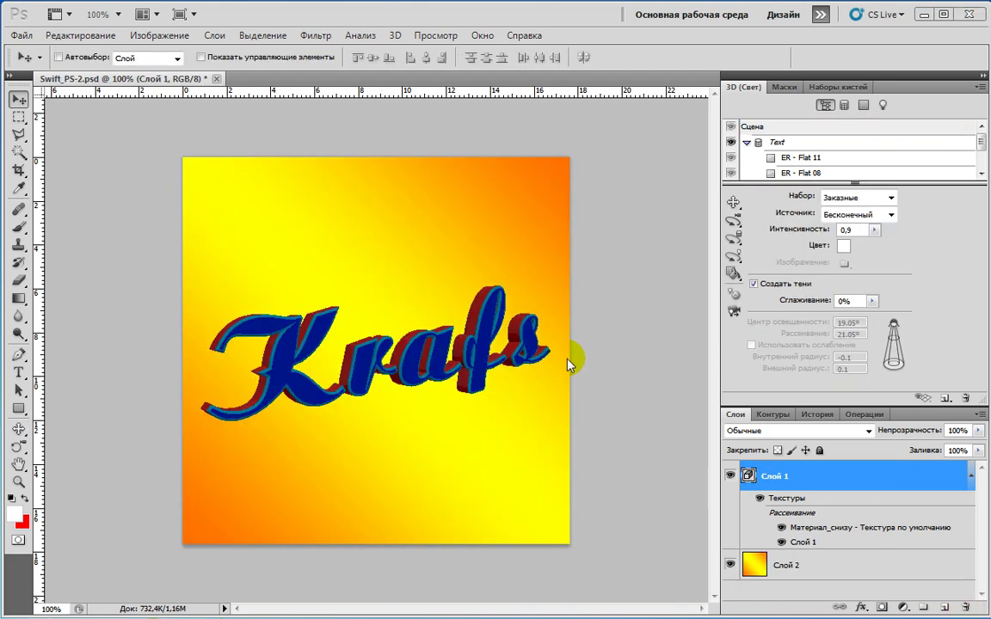
Step: Create a new blank document and turn its background layer into a 3D cone shape
click(21, 35)
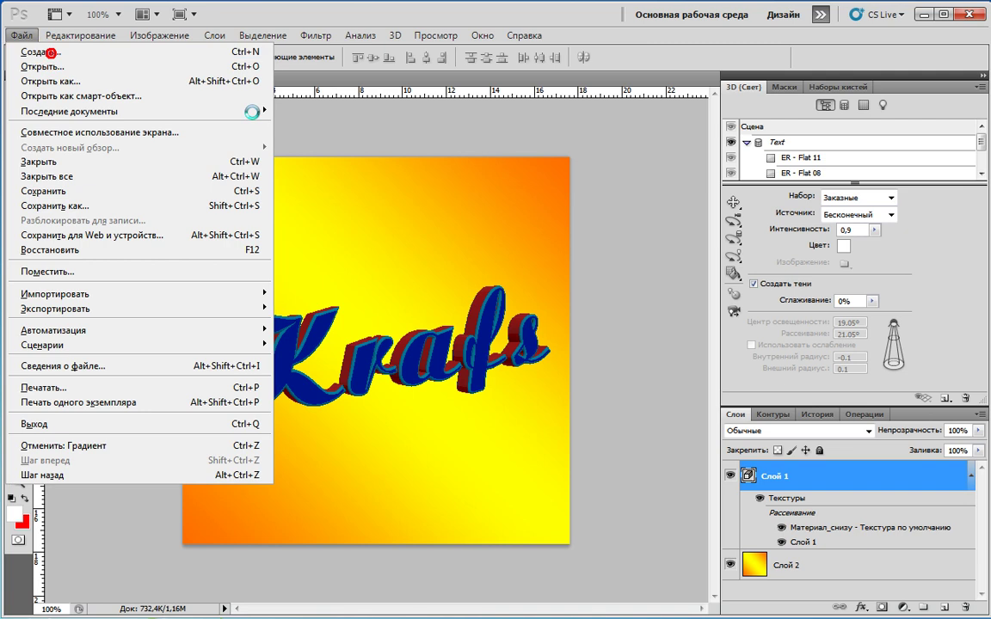
click(51, 52)
click(748, 174)
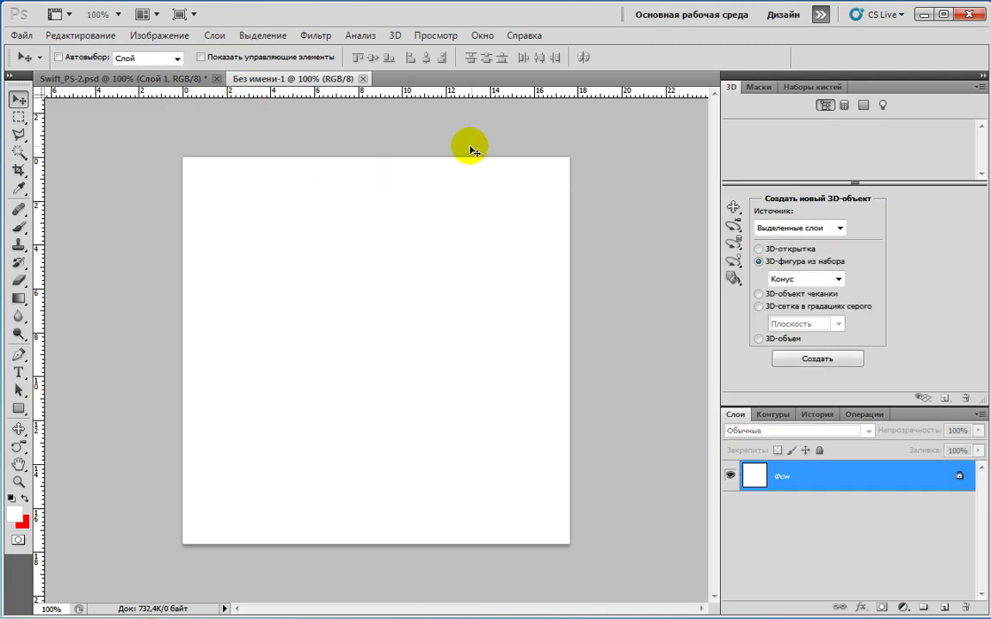
click(395, 36)
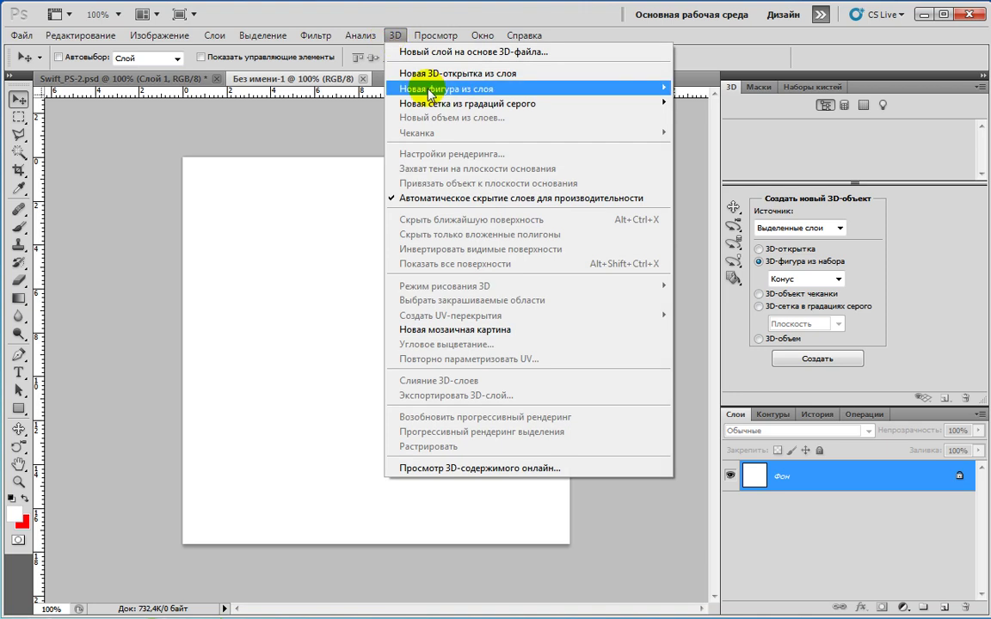
mouse_move(564, 89)
click(707, 89)
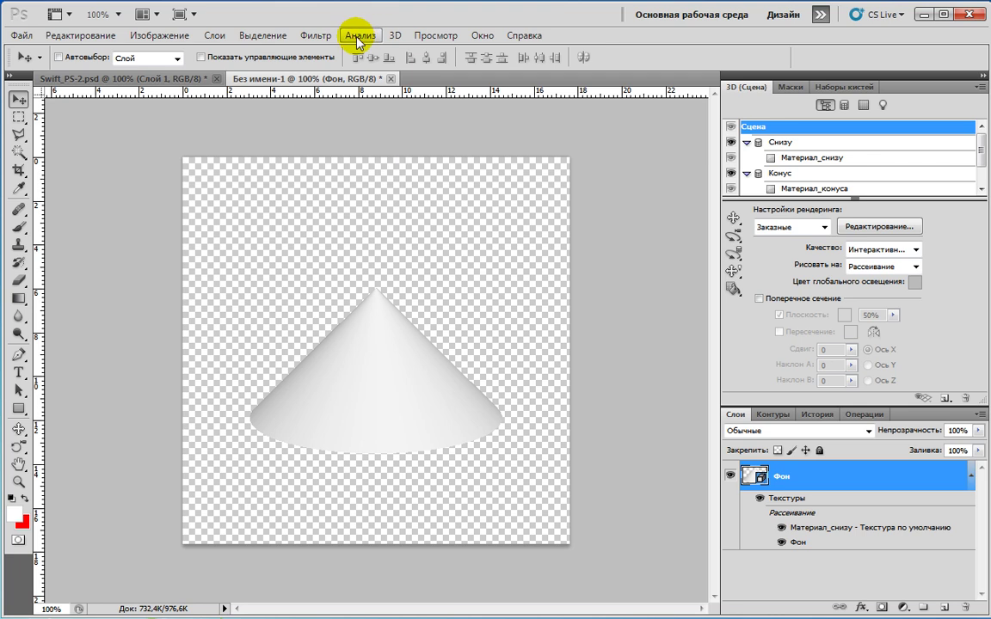
Step: Open the cone layer in the Electric Rain Swift 3D PS filter and add a 3D text object
click(316, 35)
mouse_move(361, 391)
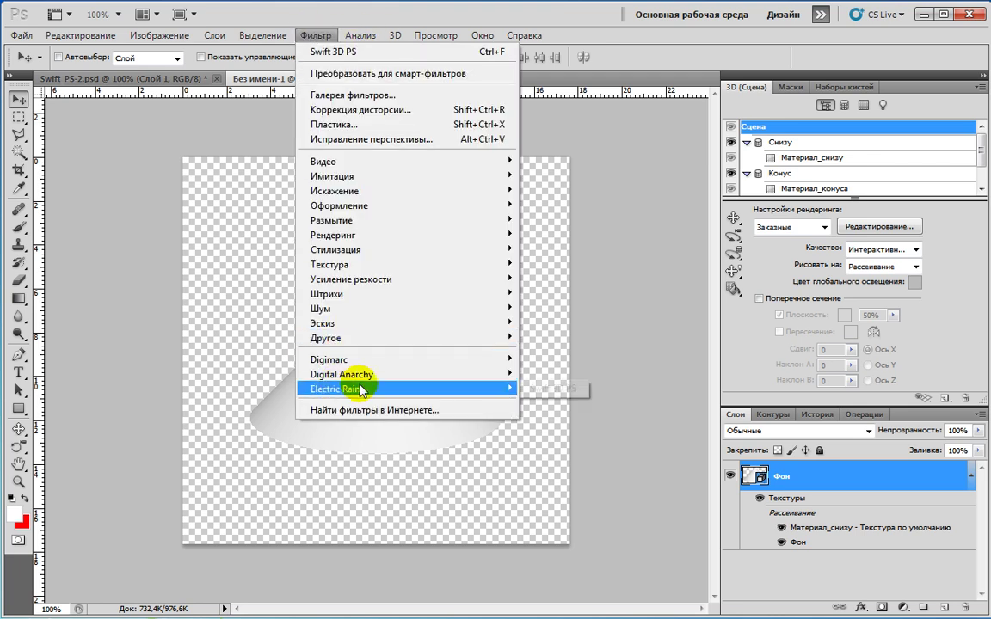
click(546, 390)
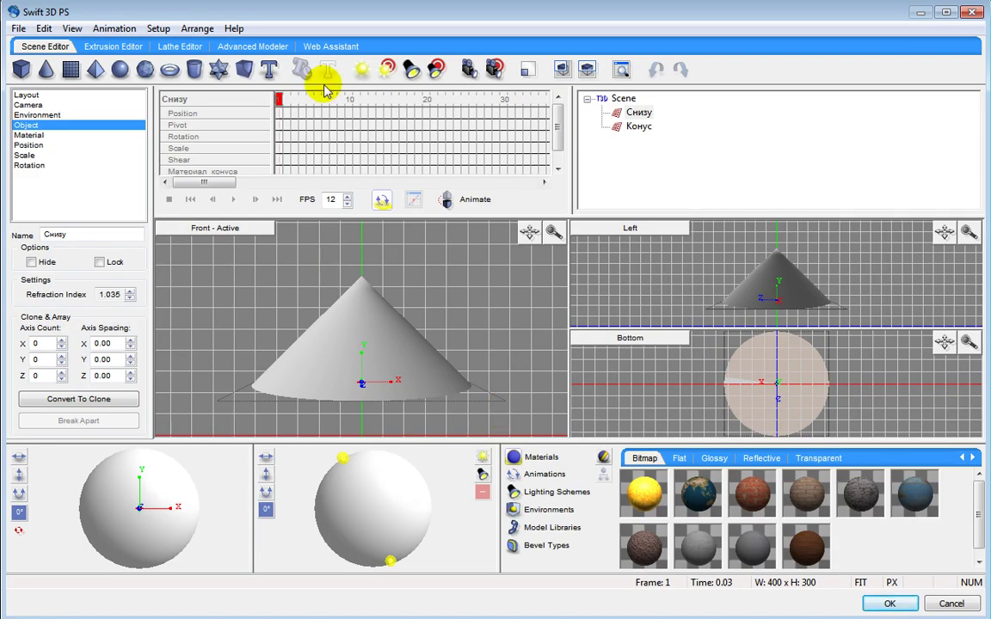
click(269, 69)
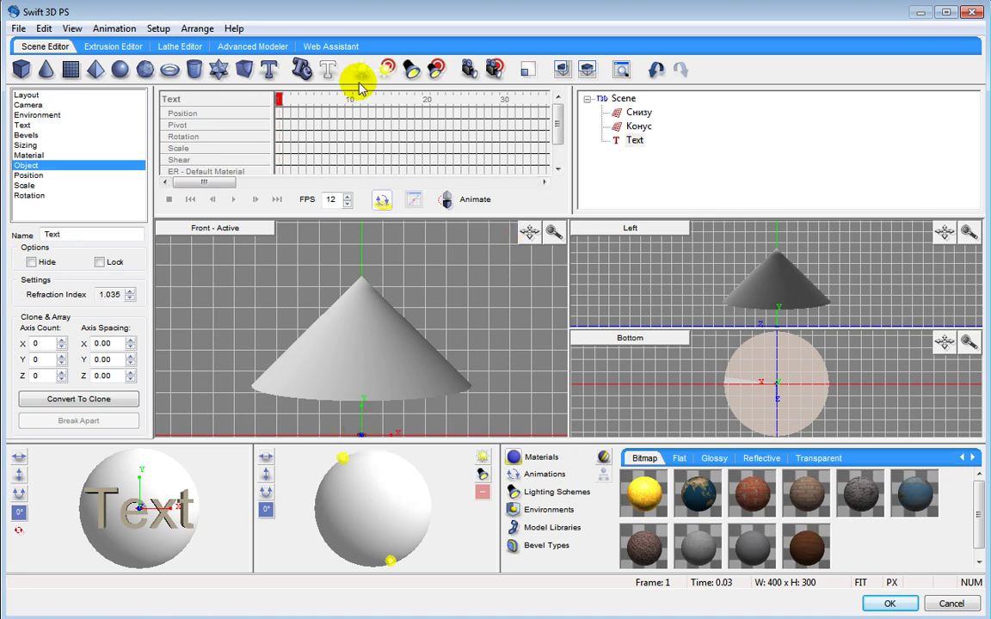
Step: Enlarge the 3D text across the front view and raise it to the cone's position
click(533, 73)
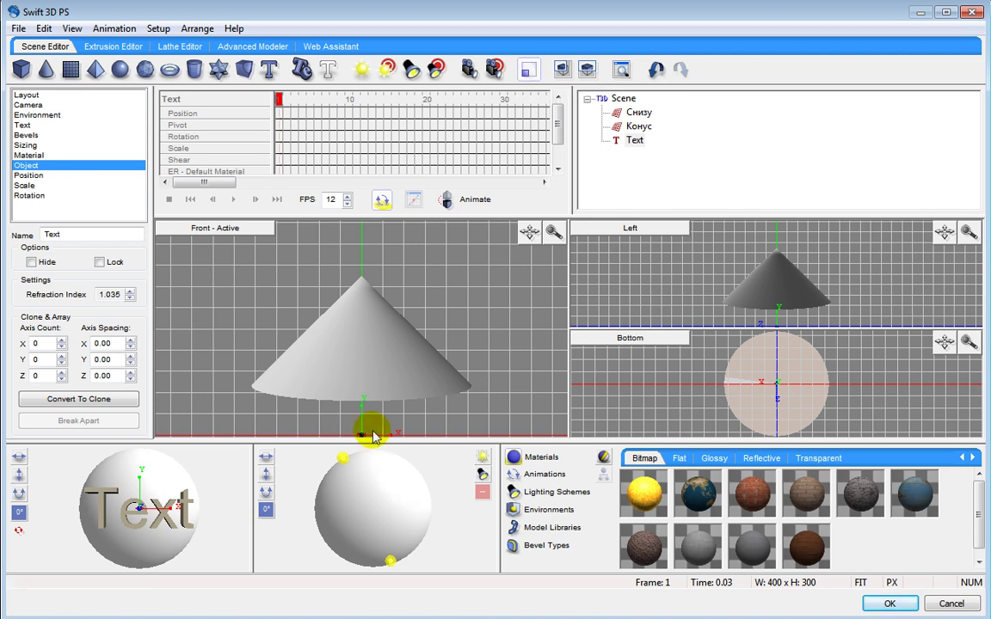
drag(362, 438, 448, 339)
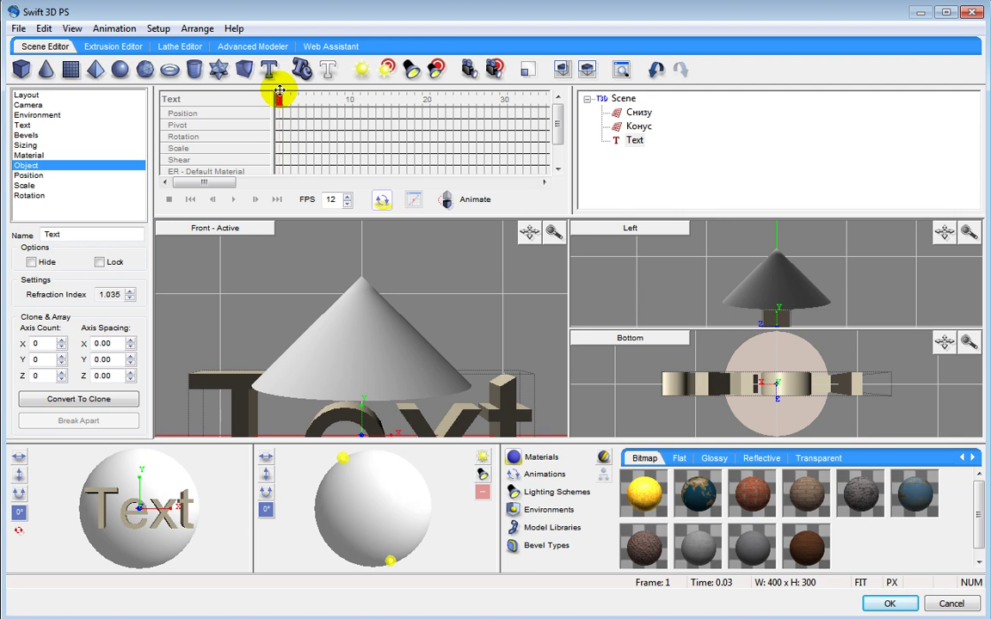
drag(487, 402, 496, 310)
Step: Delete the Конус and Снизу meshes from the scene, keeping only the text
click(638, 126)
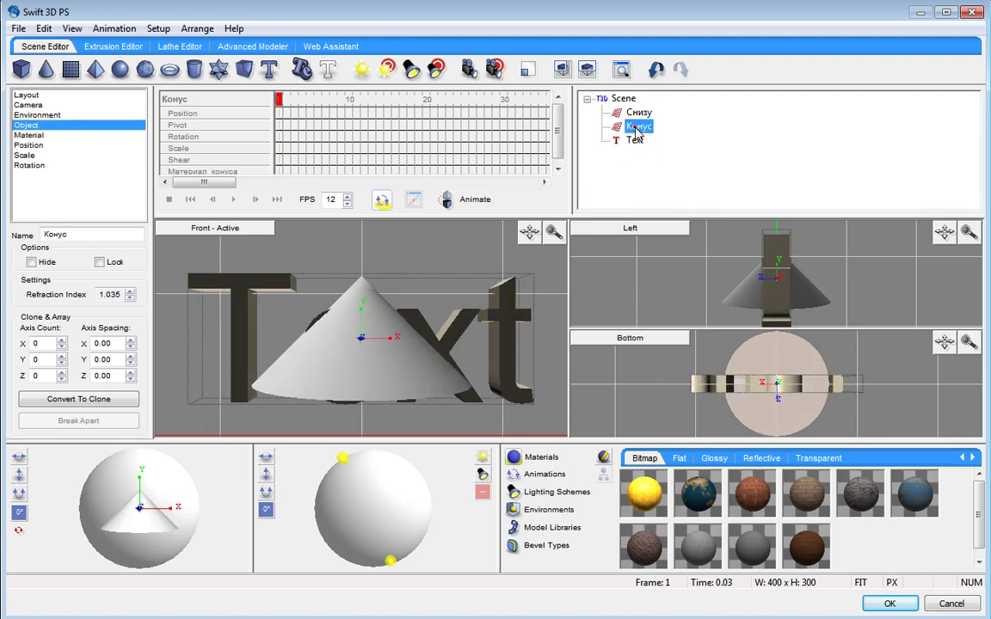
key(Delete)
key(Delete)
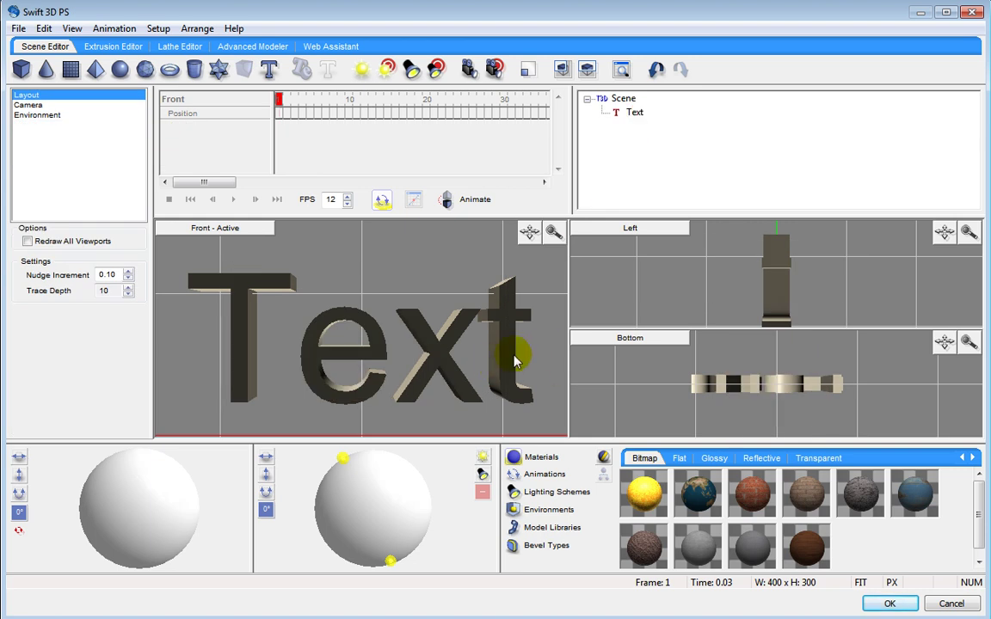
Step: Cancel the Swift 3D PS scene edits and close the untitled cone document without saving
click(957, 605)
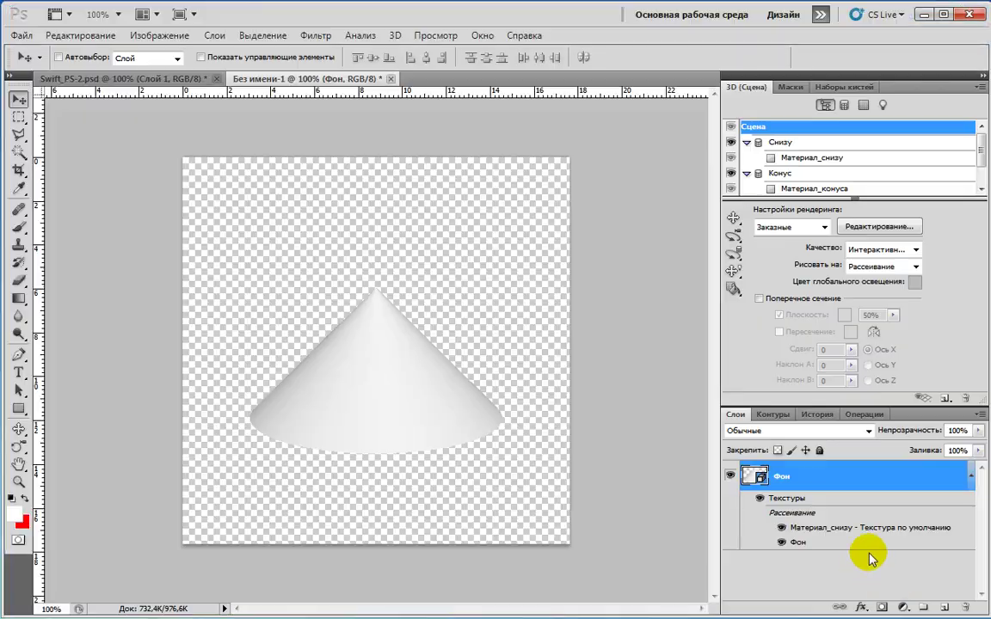
click(391, 78)
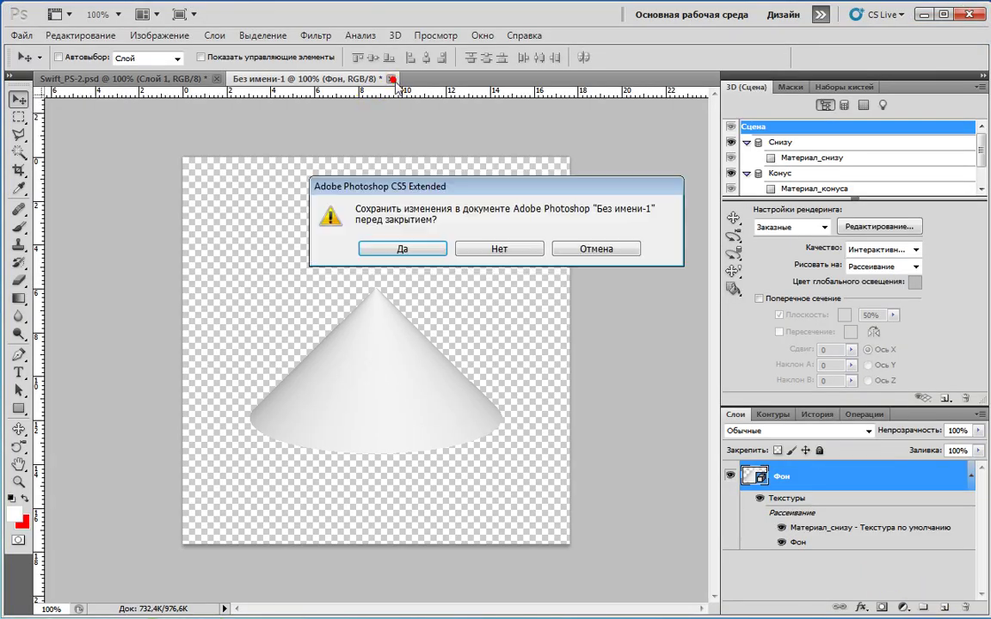
click(513, 249)
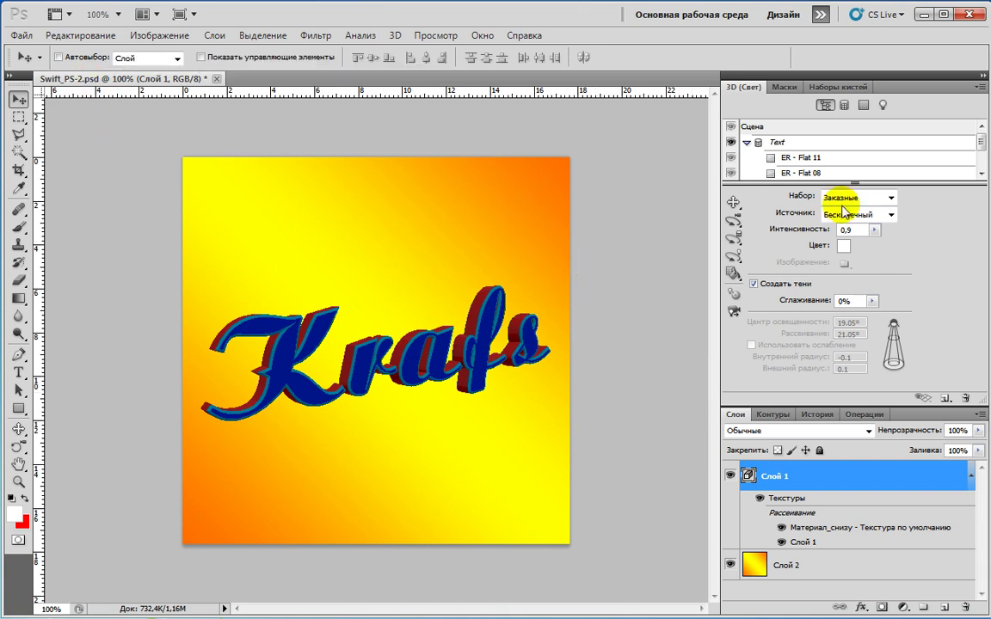
Step: Rotate the "Krafs" text with the 3D object rotate tool
click(19, 428)
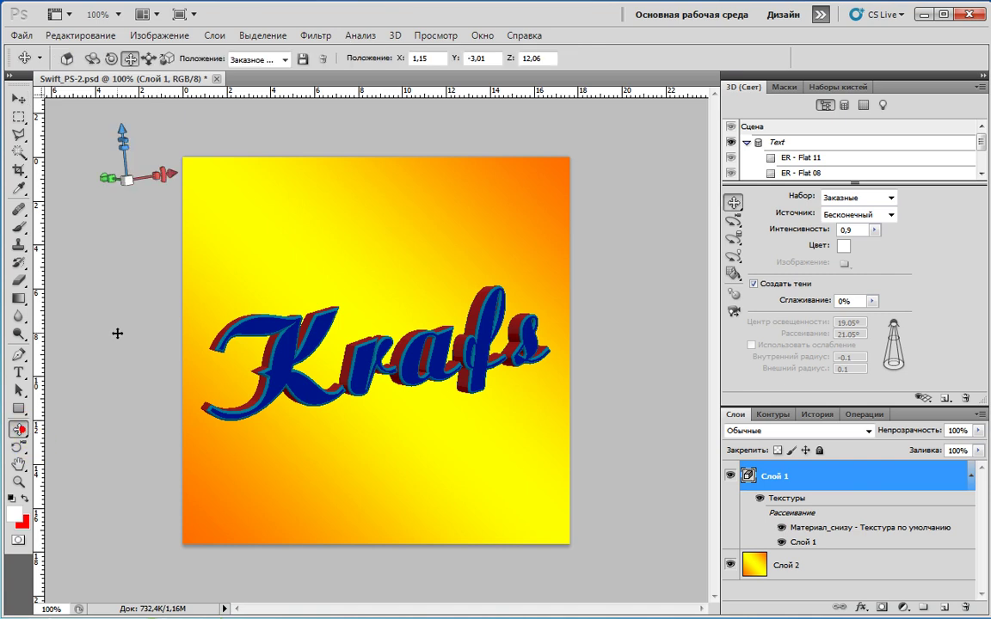
click(93, 57)
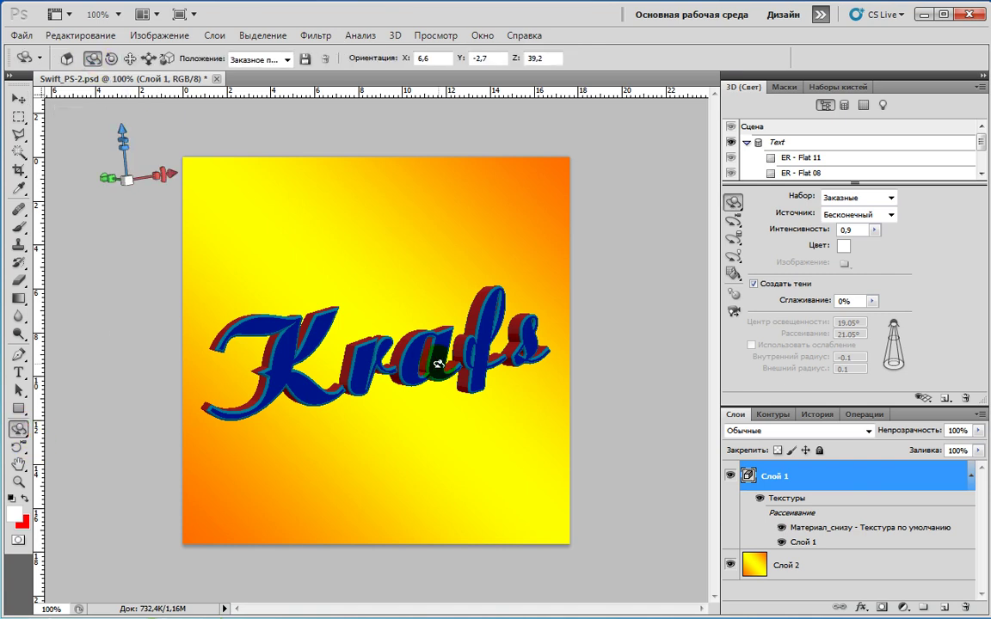
mouse_move(438, 364)
mouse_down()
mouse_move(394, 365)
mouse_move(426, 364)
mouse_up()
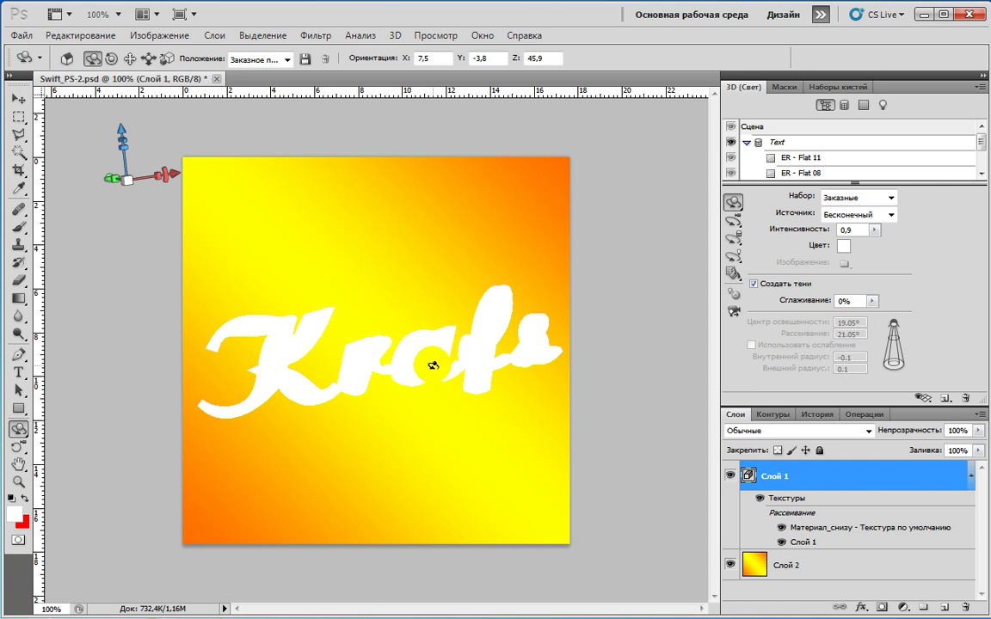
drag(430, 366, 571, 359)
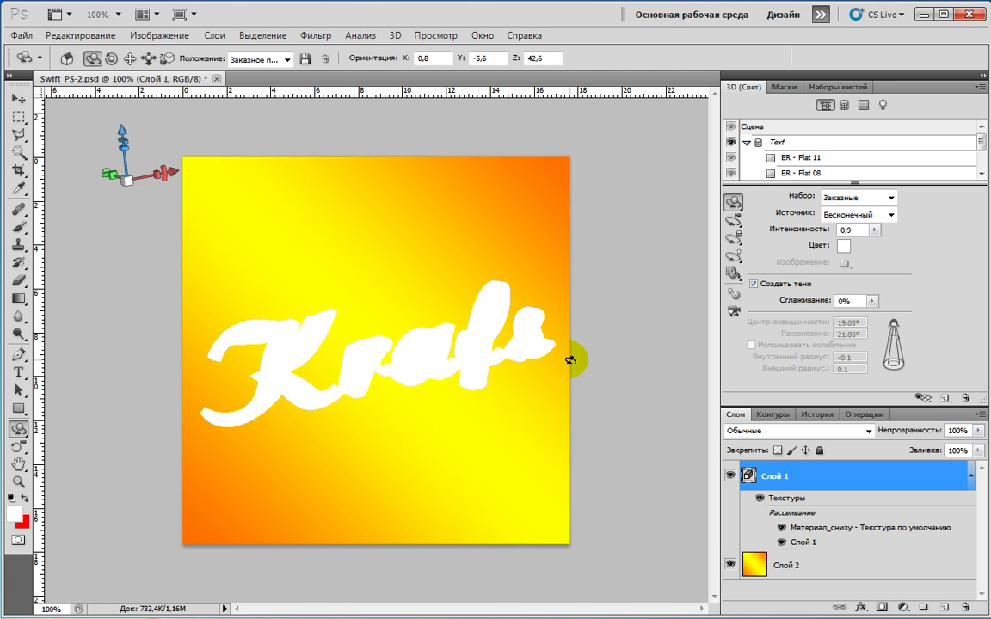
Step: Undo the text rotations by reverting to the Градиент history state
click(819, 414)
click(742, 593)
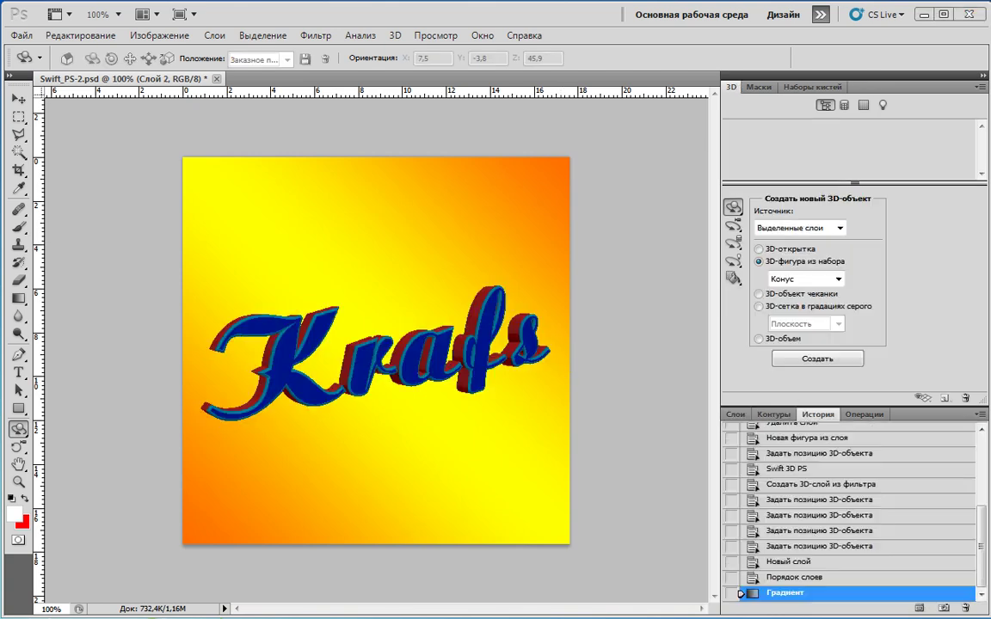
Step: Orbit the 3D camera around the "Krafs" text on Слой 1 and select its Text mesh
click(735, 415)
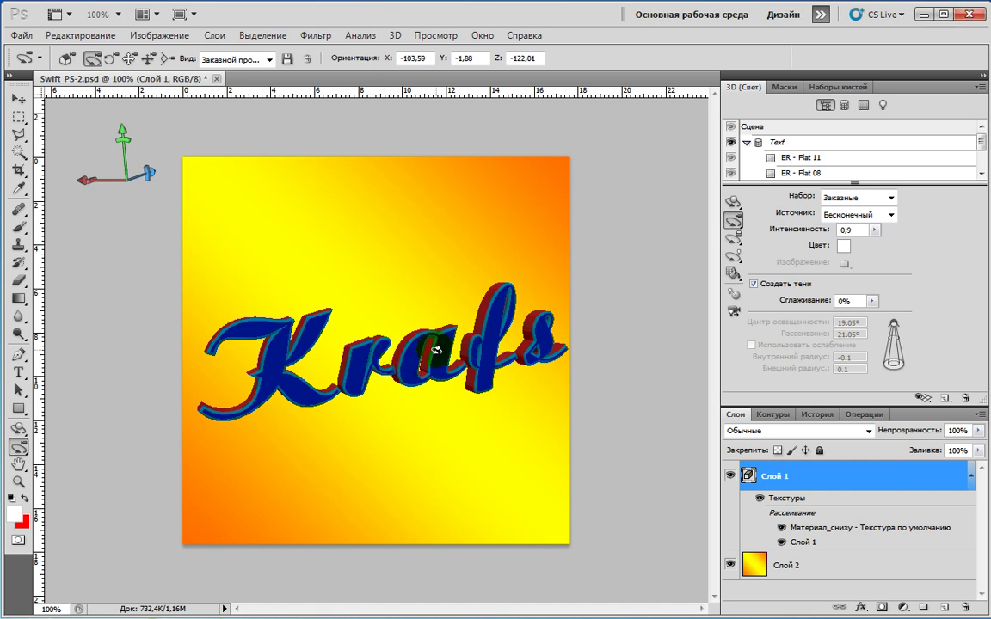
mouse_move(418, 361)
mouse_down()
mouse_move(376, 376)
mouse_move(464, 345)
mouse_up()
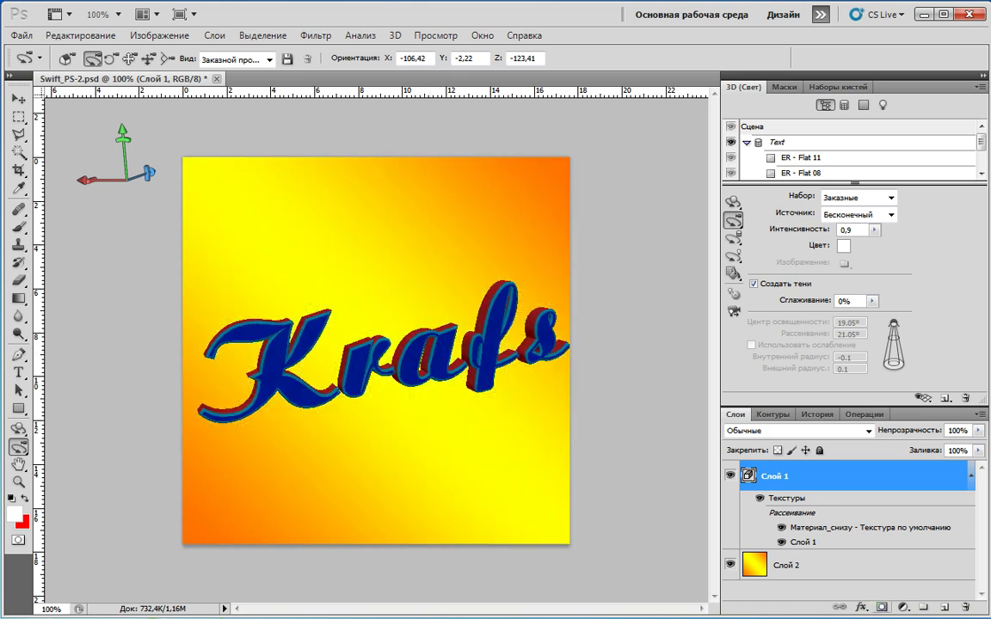
click(777, 142)
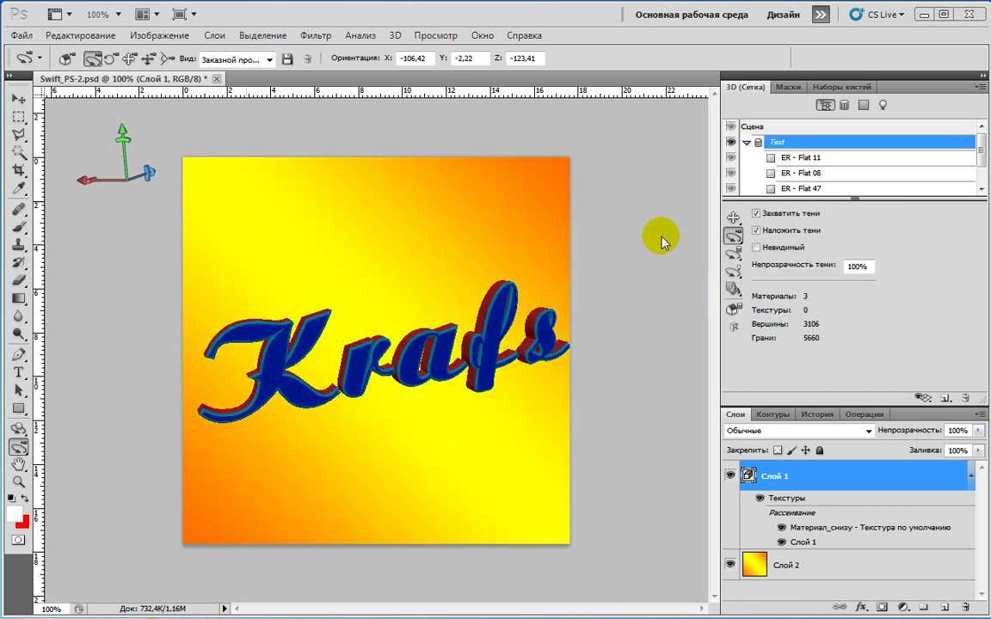
Step: Try the Целлофановая упаковка effect from the Имитация group of the Filter Gallery on the "Krafs" layer
click(319, 37)
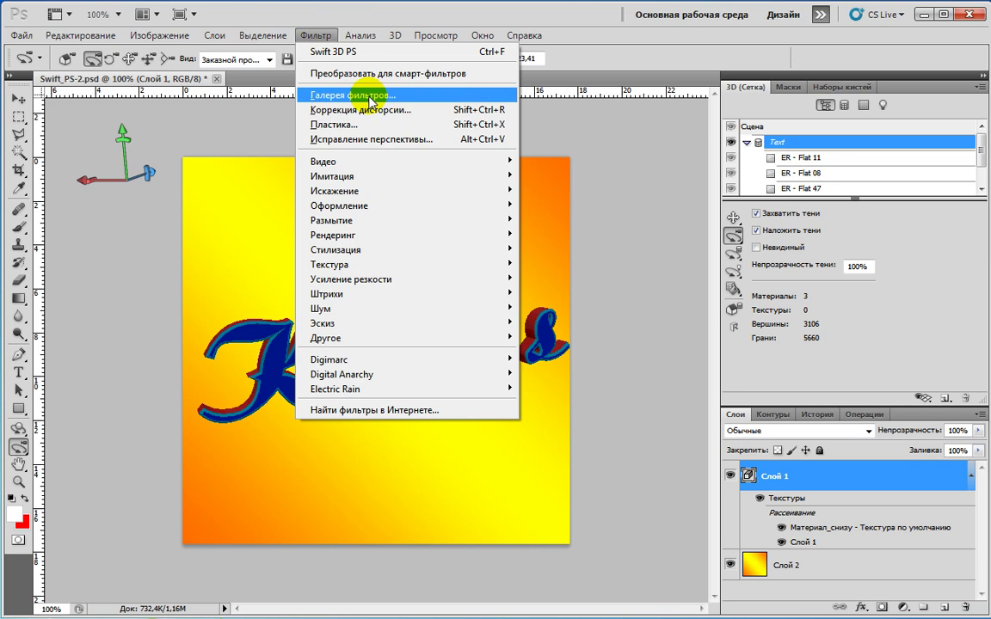
click(351, 95)
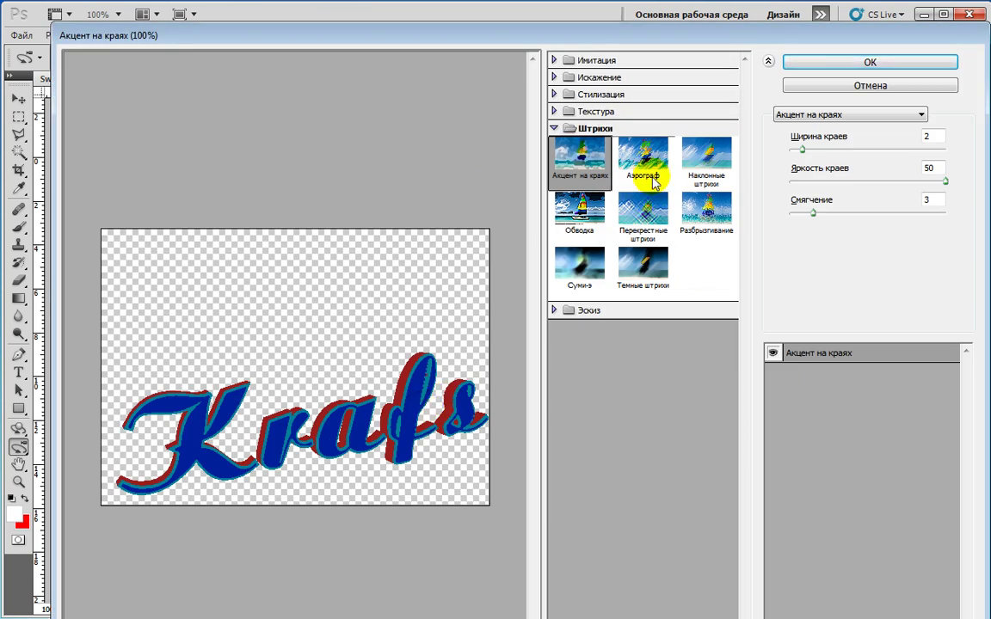
click(555, 61)
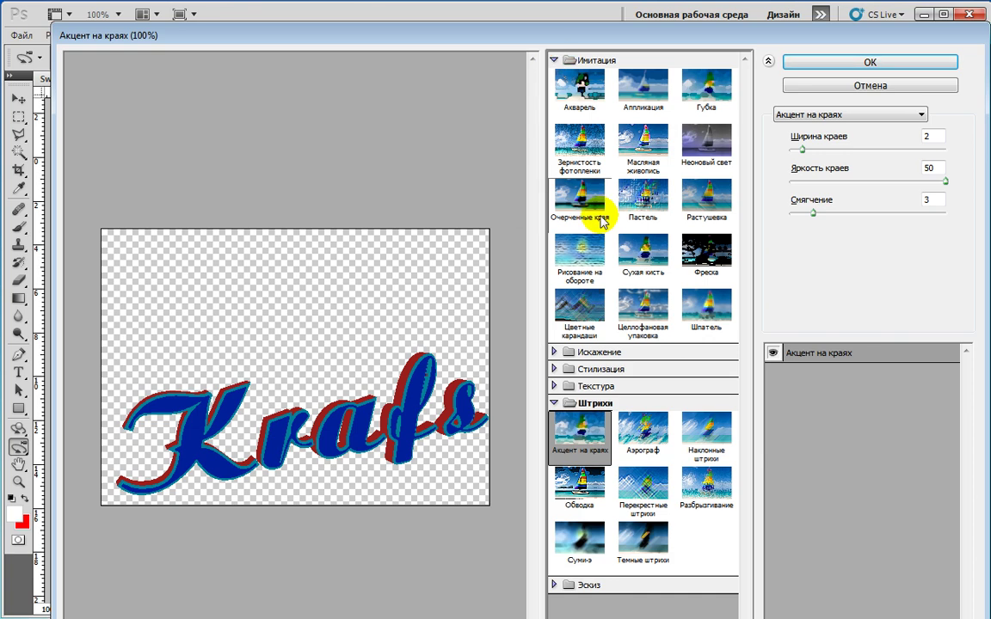
click(643, 307)
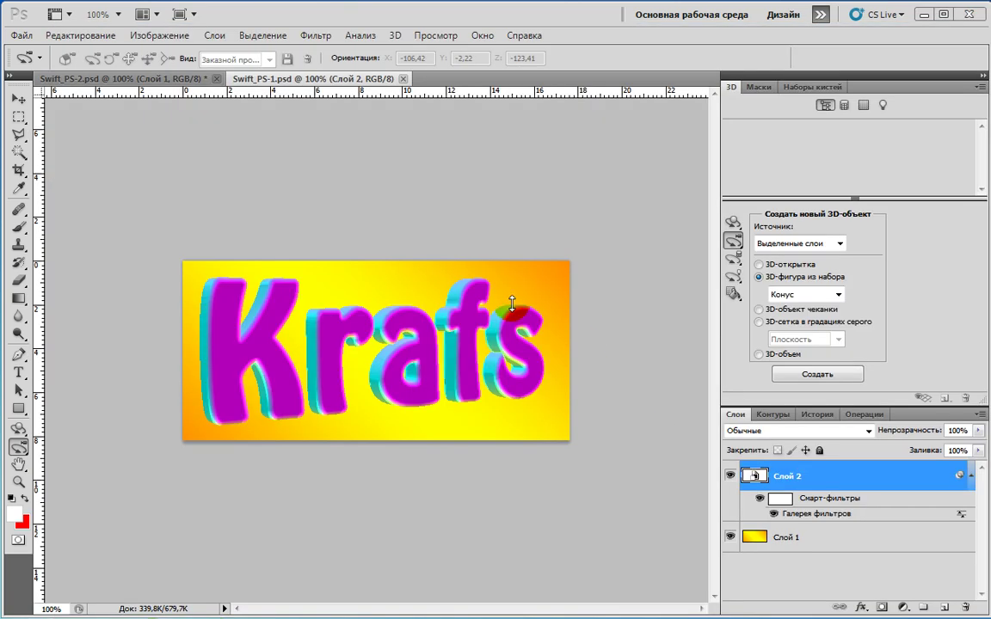
Step: Examine the edges of the purple "Krafs" lettering in Swift_PS-1.psd and find the Filter Gallery among the filters
drag(221, 325, 509, 382)
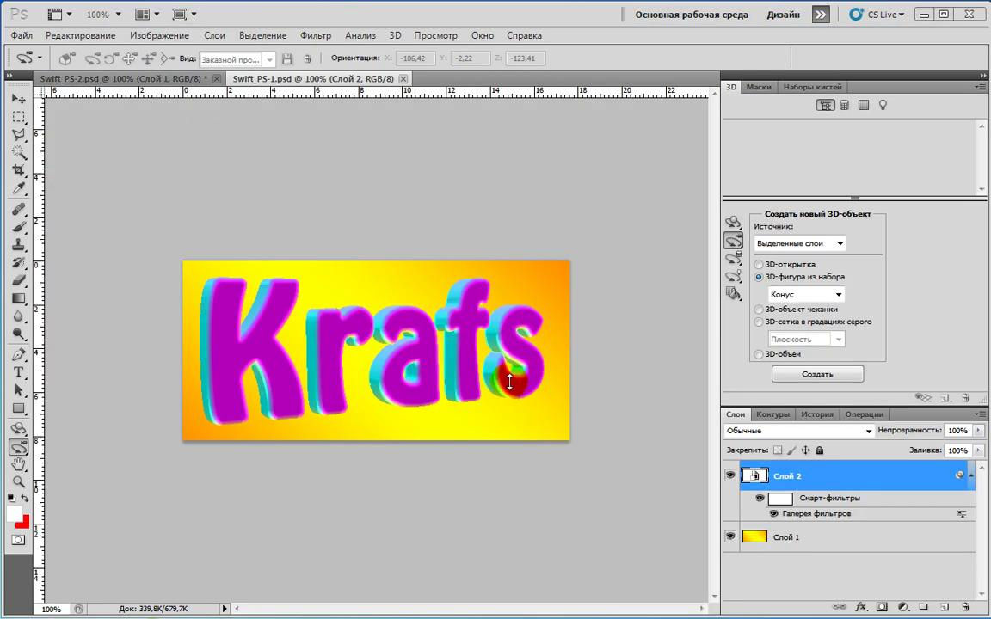
click(395, 35)
mouse_move(288, 34)
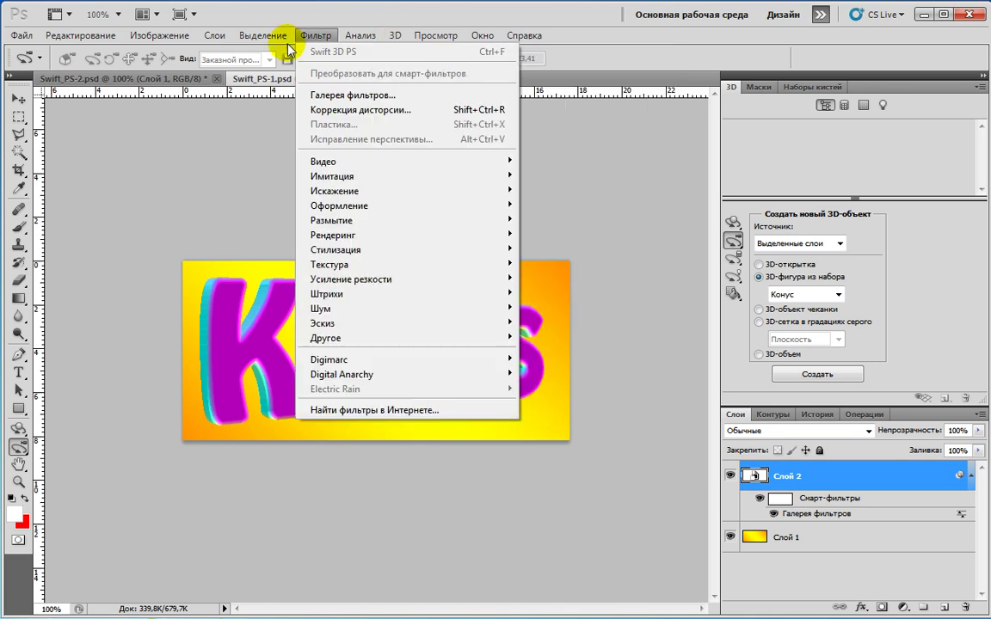
click(337, 97)
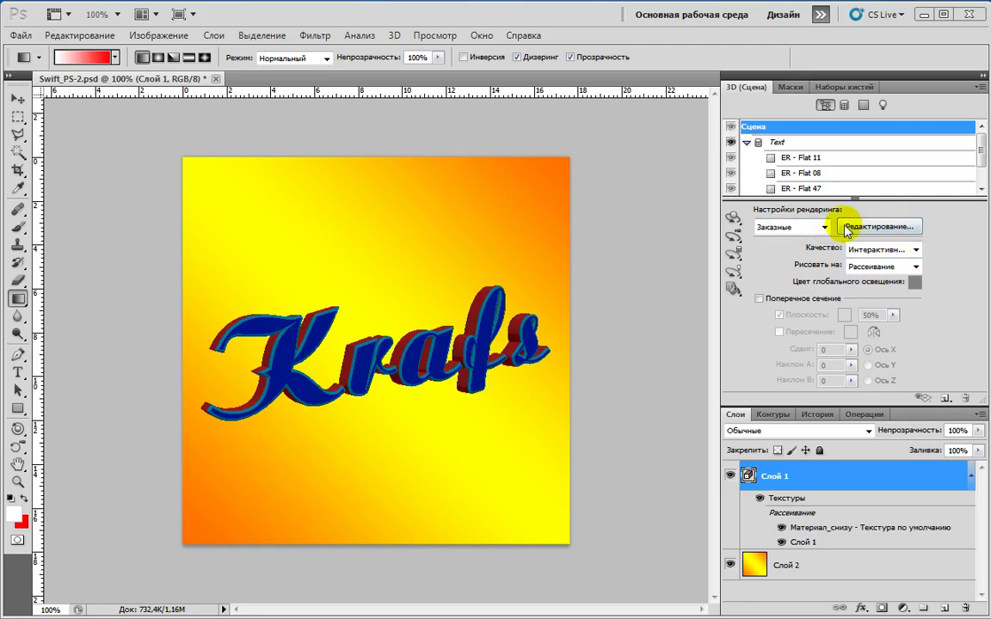
Step: Apply the Нормали preset in the 3D render settings for the "Krafs" scene in Swift_PS-2.psd
click(875, 227)
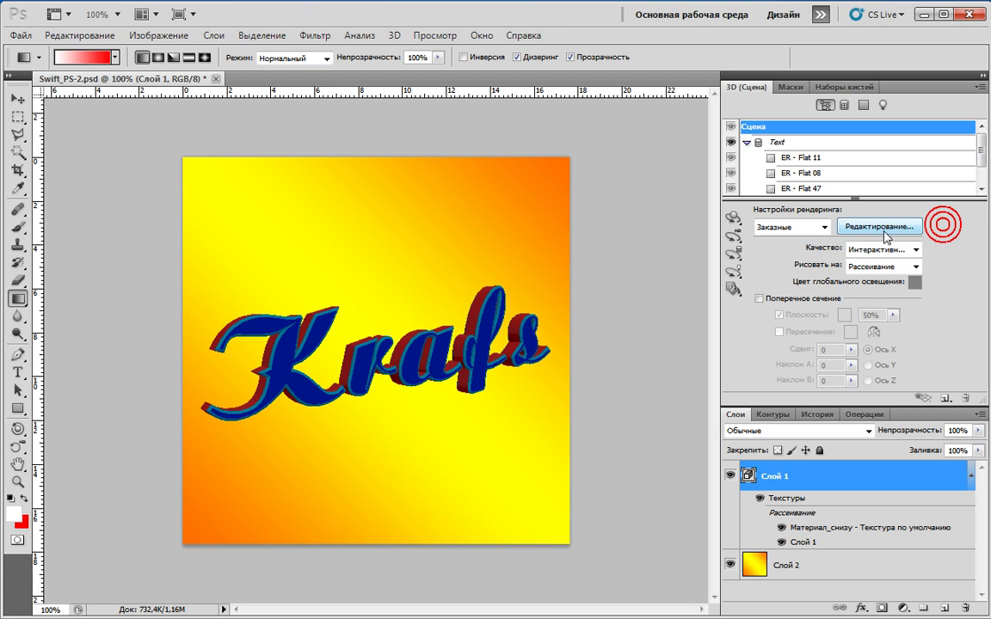
click(883, 229)
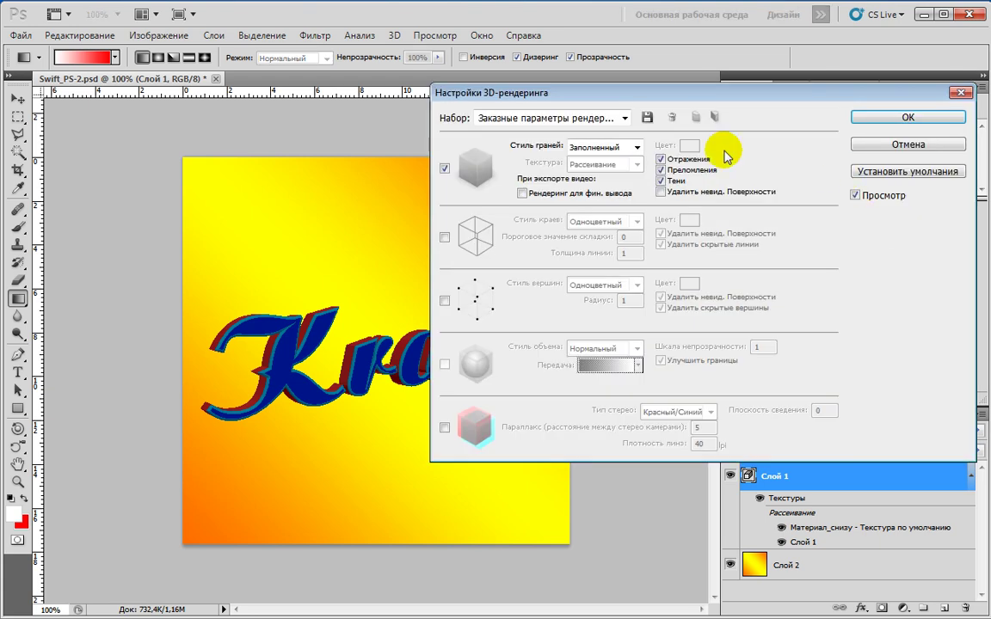
click(627, 119)
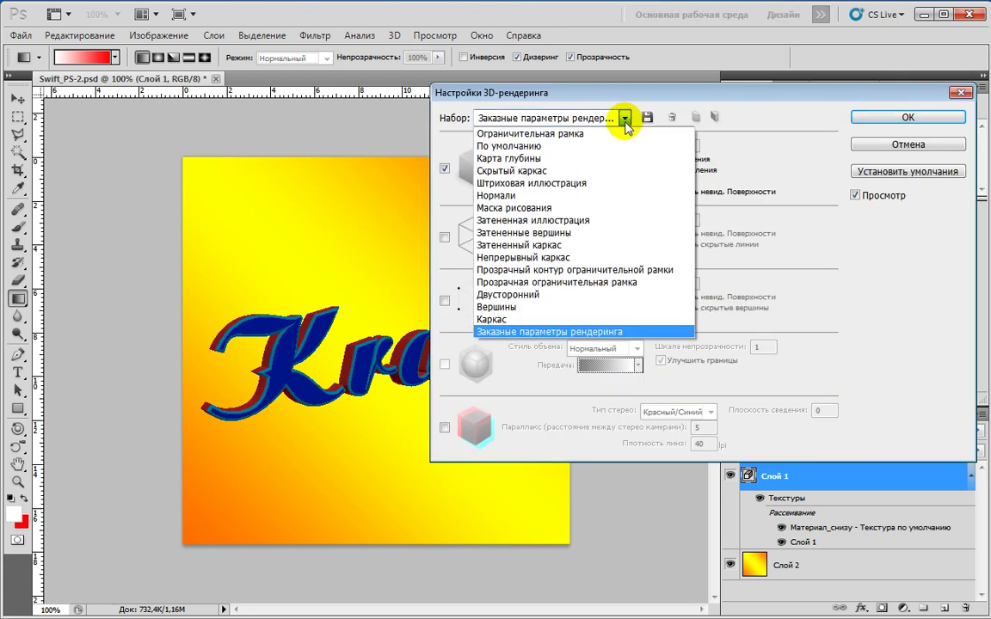
click(499, 195)
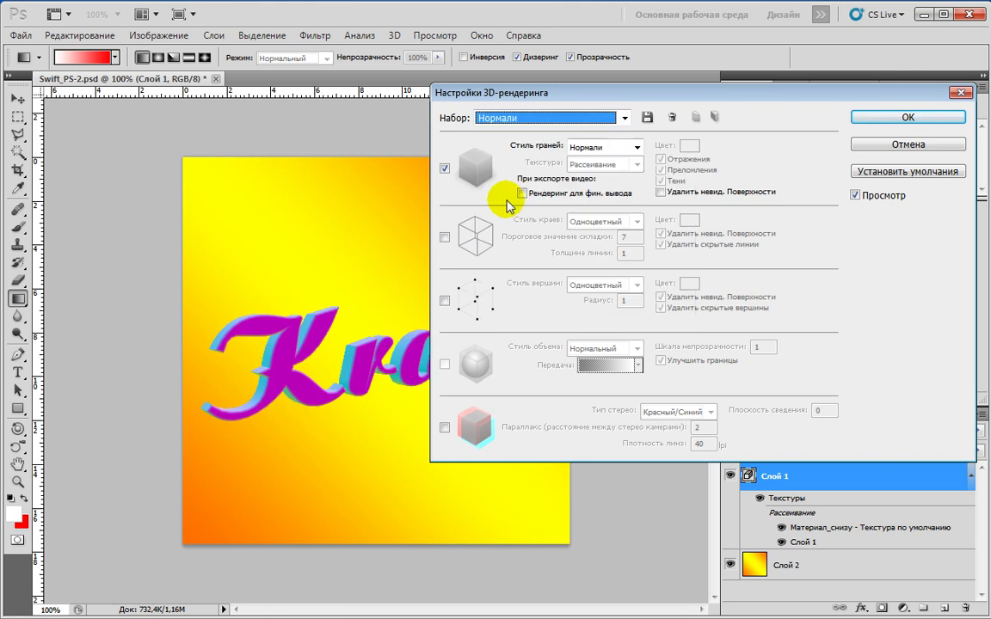
drag(719, 102, 767, 127)
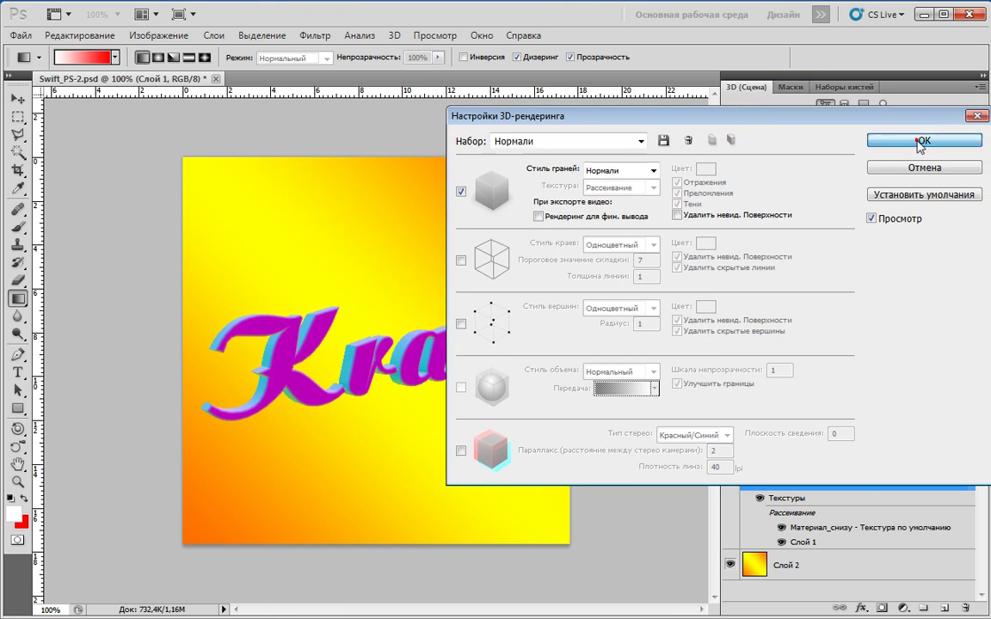
click(924, 140)
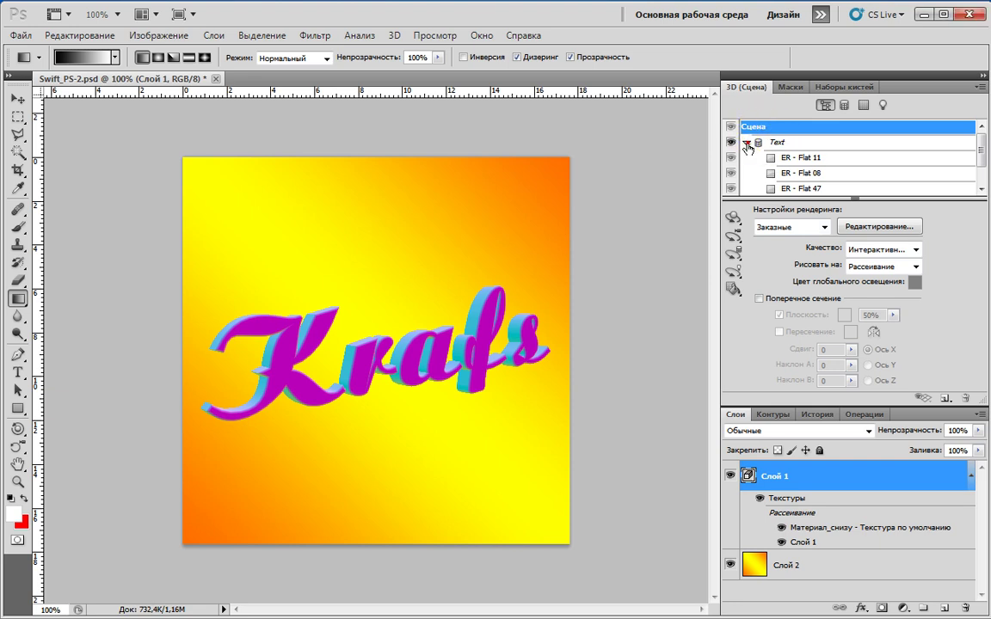
Step: Frame a crop area around the "Krafs" text, spanning the full canvas width and excluding the empty background above and below
click(746, 142)
click(747, 143)
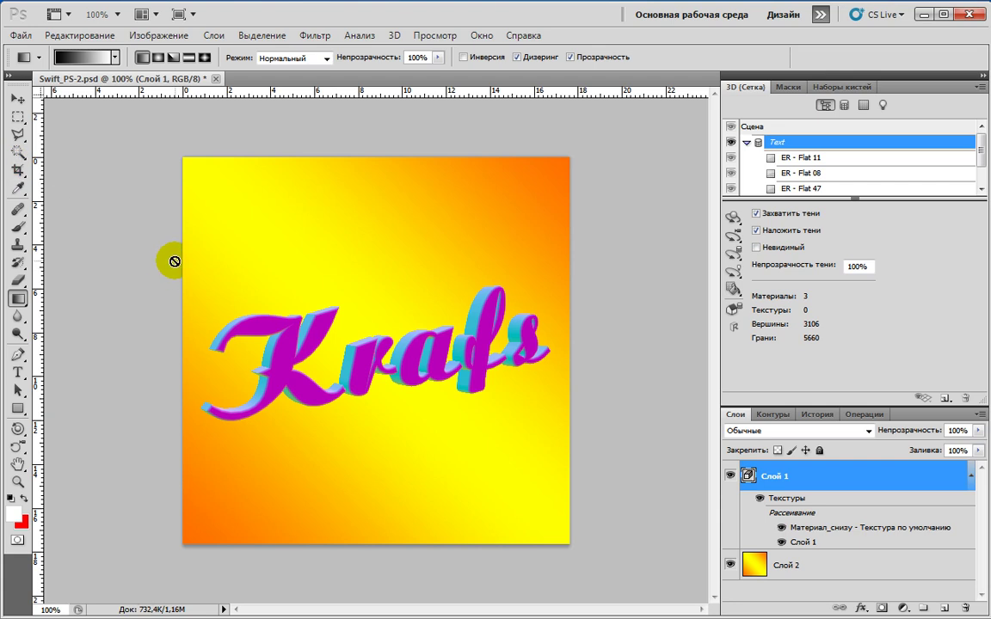
click(16, 168)
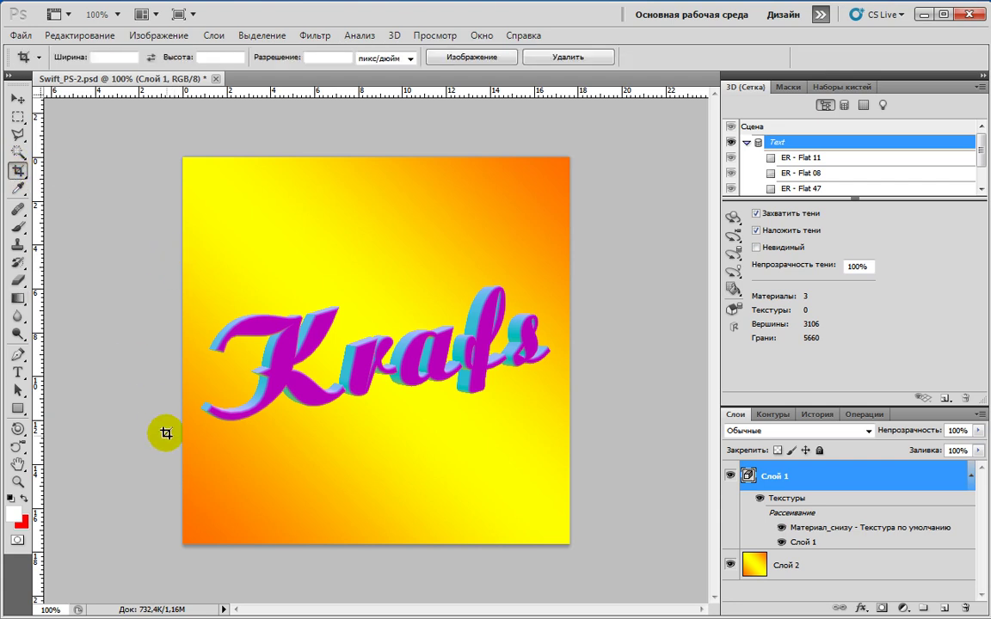
drag(529, 277, 590, 260)
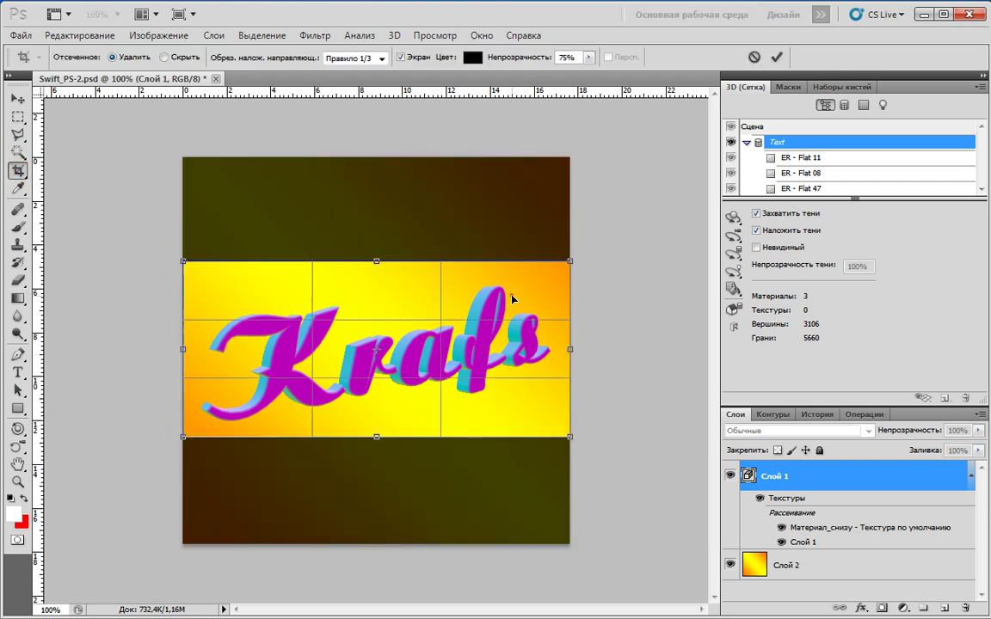